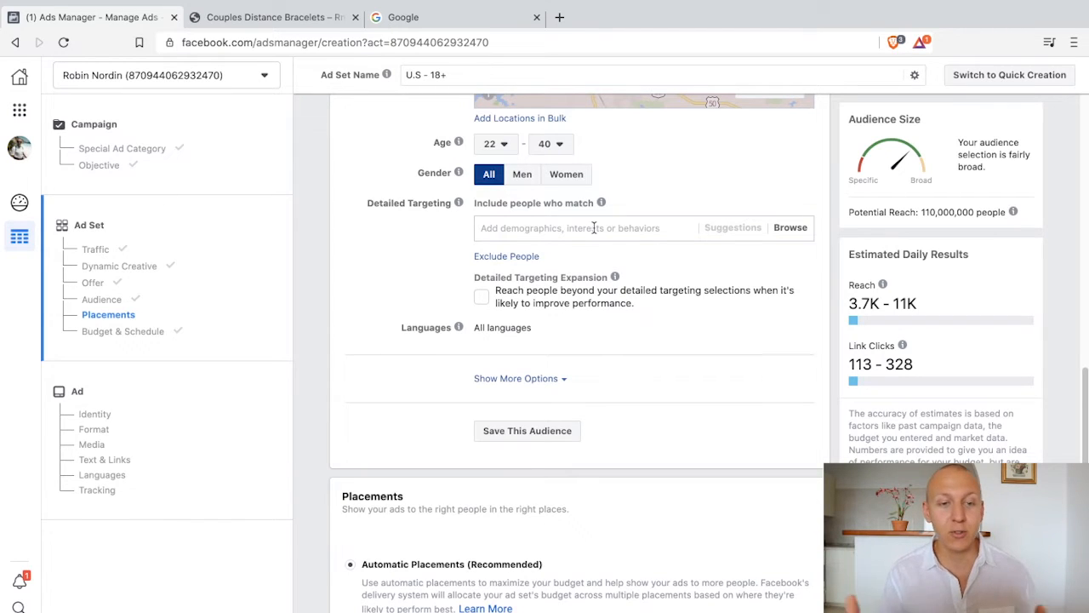
- Switch to the store's Couples Distance Bracelets product page and review the product title and details
{"action": "left_click", "coordinate": [314, 21]}
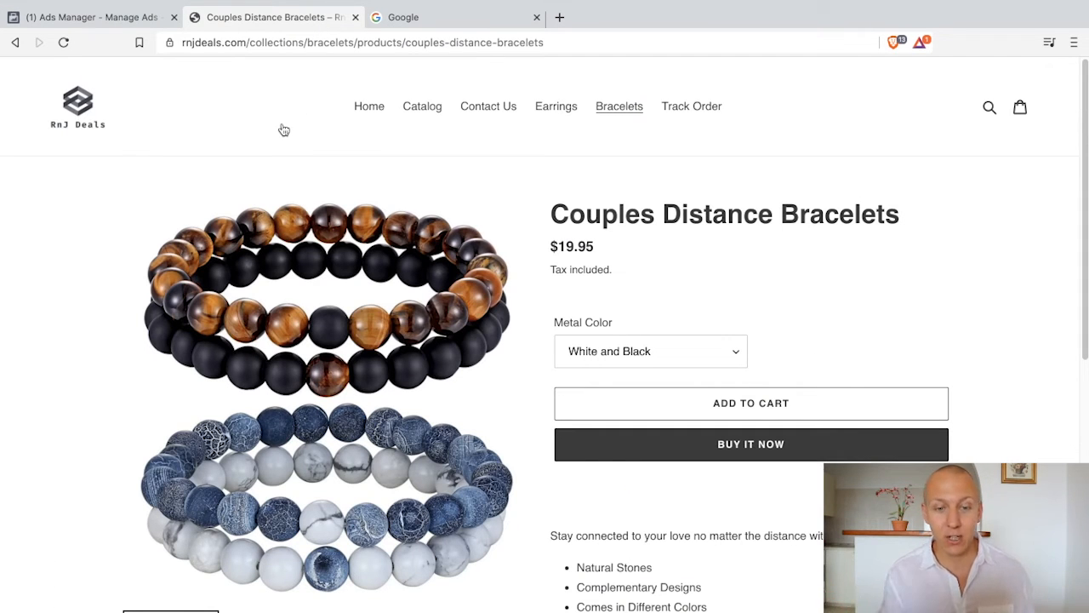
{"action": "left_click_drag", "start_coordinate": [558, 213], "coordinate": [895, 214]}
{"action": "scroll", "coordinate": [795, 287], "scroll_direction": "down", "scroll_amount": 1}
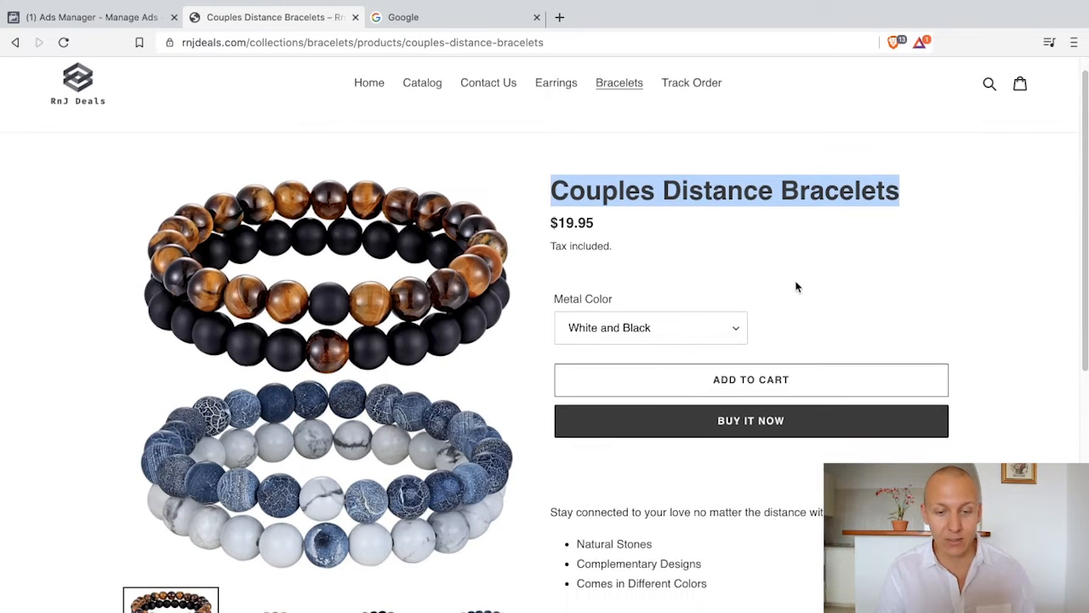
{"action": "left_click", "coordinate": [891, 262]}
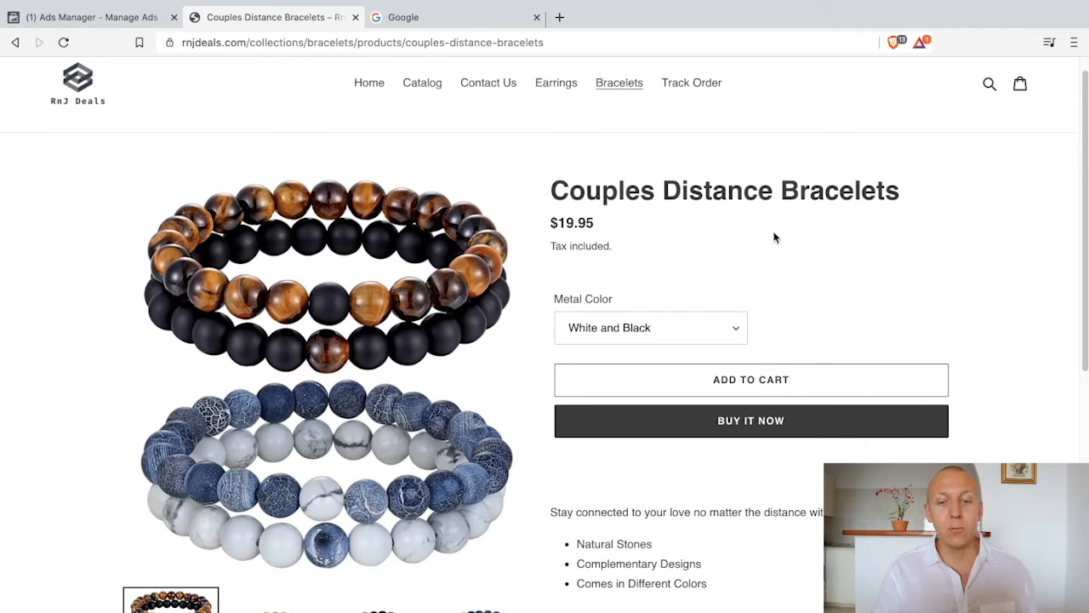
{"action": "left_click_drag", "start_coordinate": [550, 199], "coordinate": [900, 195]}
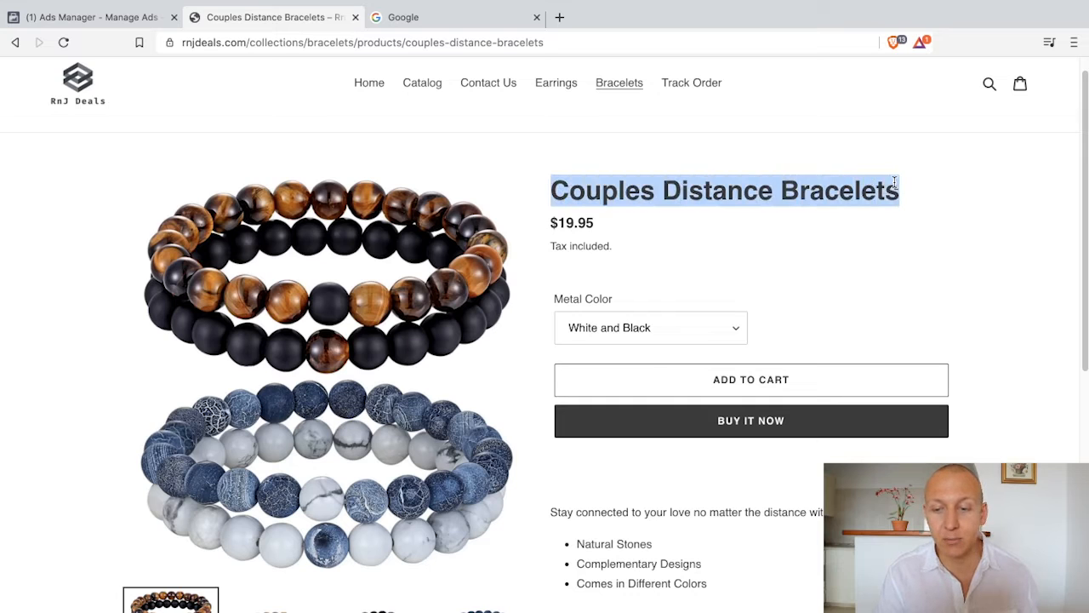
{"action": "left_click", "coordinate": [901, 195]}
- Return to the ad set in Ads Manager, comparing it with the product page, and check the audience's potential reach
{"action": "left_click", "coordinate": [89, 19]}
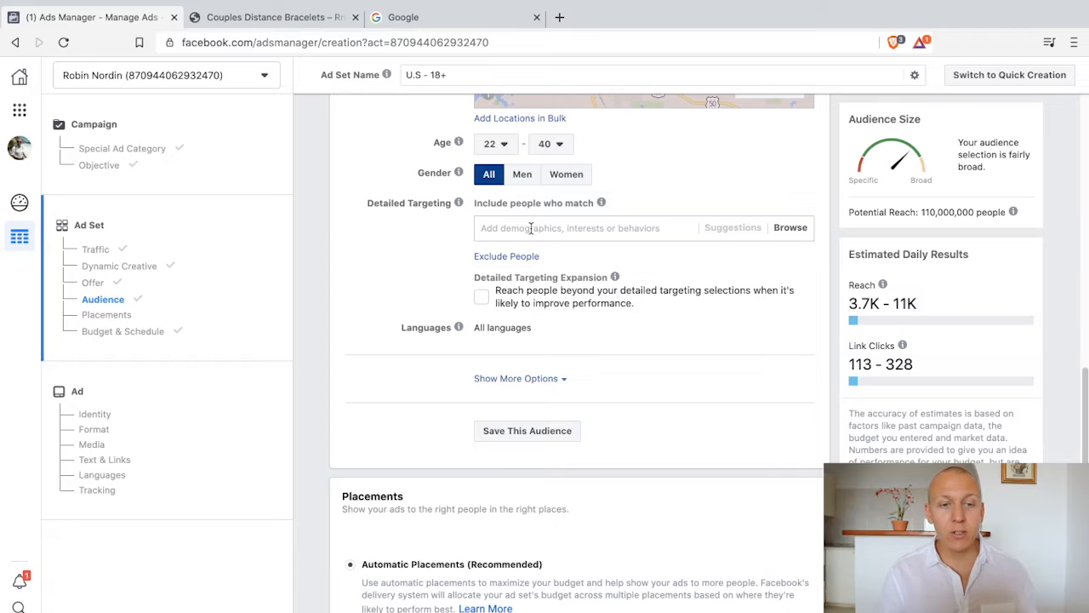
{"action": "left_click", "coordinate": [248, 13]}
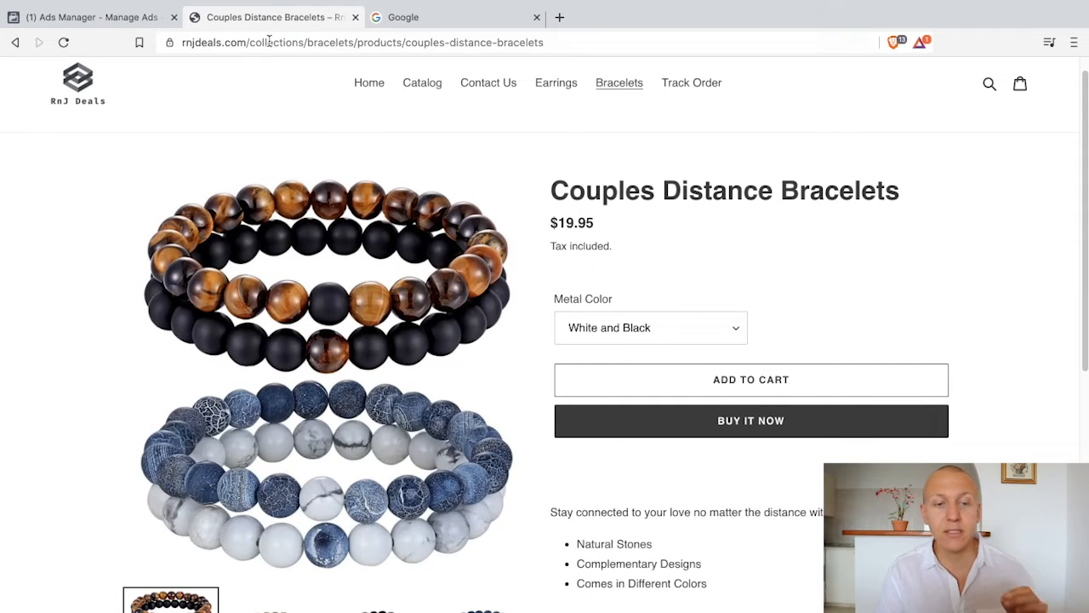
{"action": "left_click", "coordinate": [94, 18]}
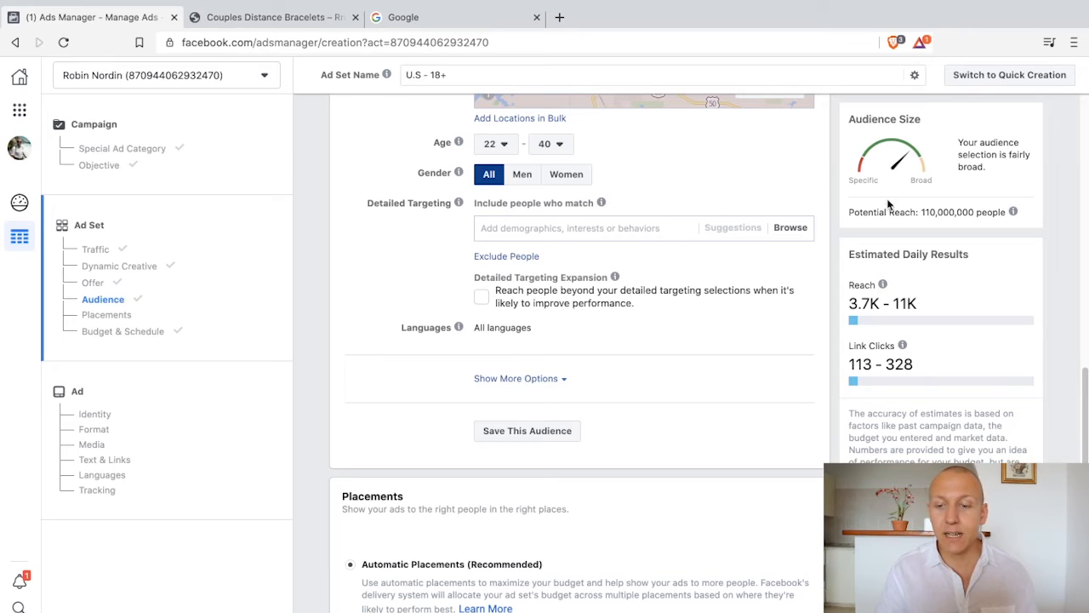
{"action": "left_click_drag", "start_coordinate": [850, 213], "coordinate": [948, 212]}
{"action": "left_click", "coordinate": [932, 208]}
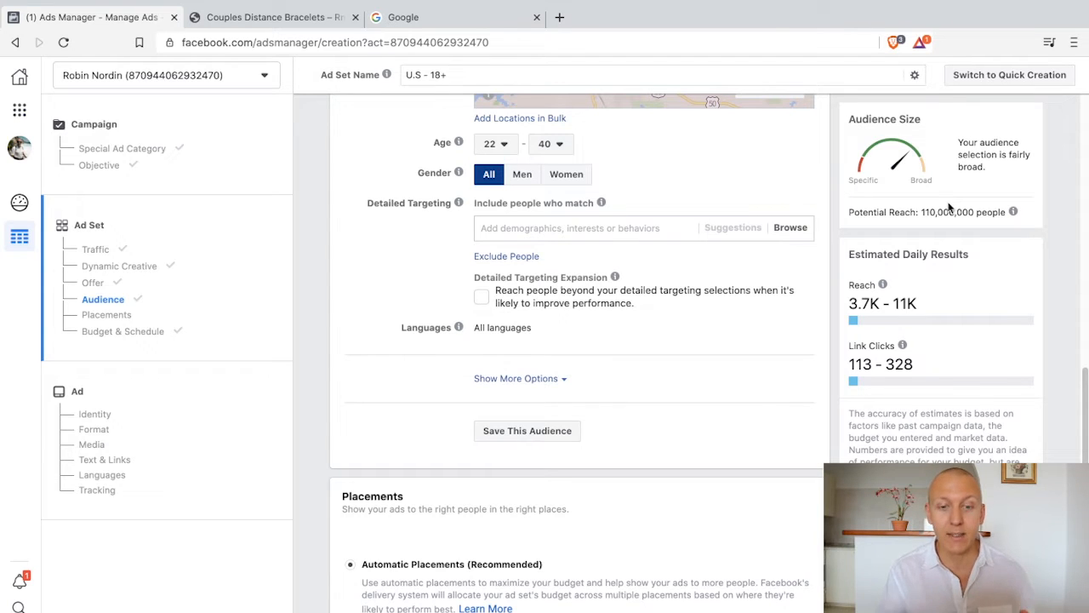
- Browse the Demographics, Interests and Behaviors categories available for the ad set's detailed targeting
{"action": "mouse_move", "coordinate": [458, 202]}
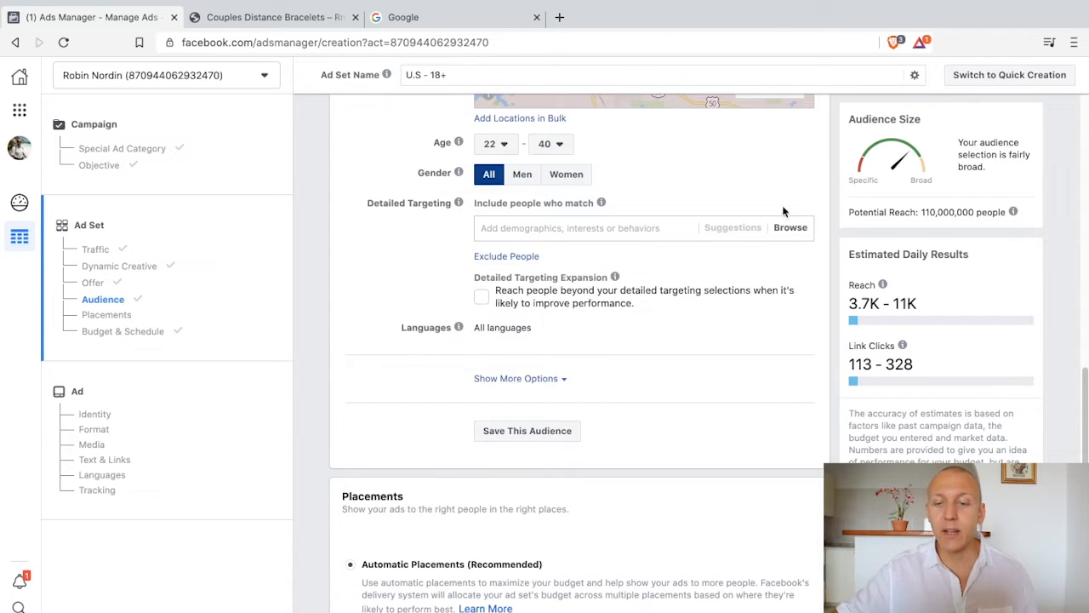
{"action": "left_click", "coordinate": [792, 230]}
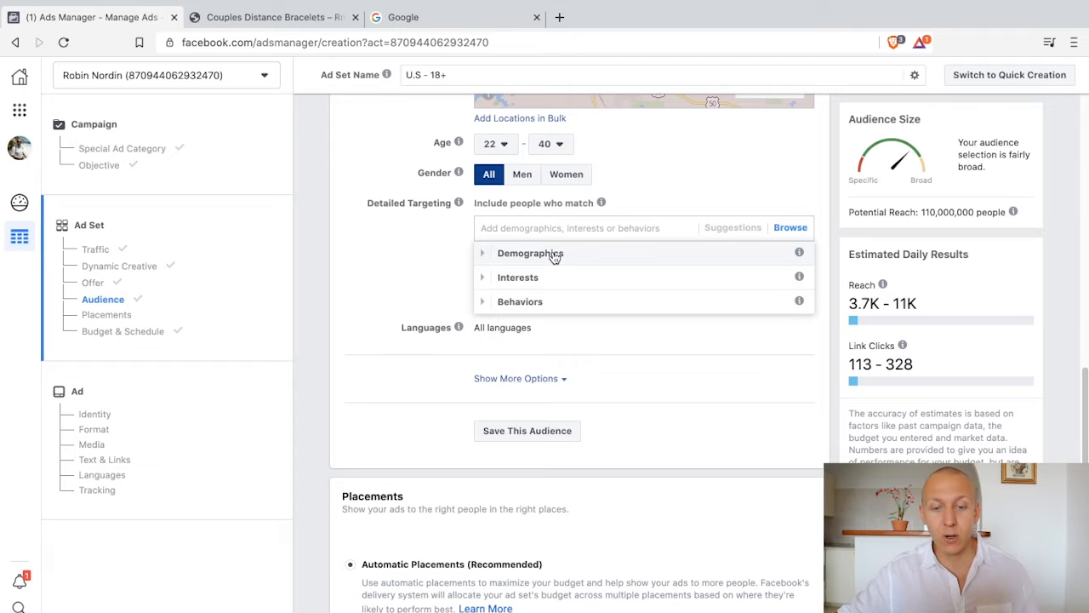
{"action": "left_click", "coordinate": [522, 255]}
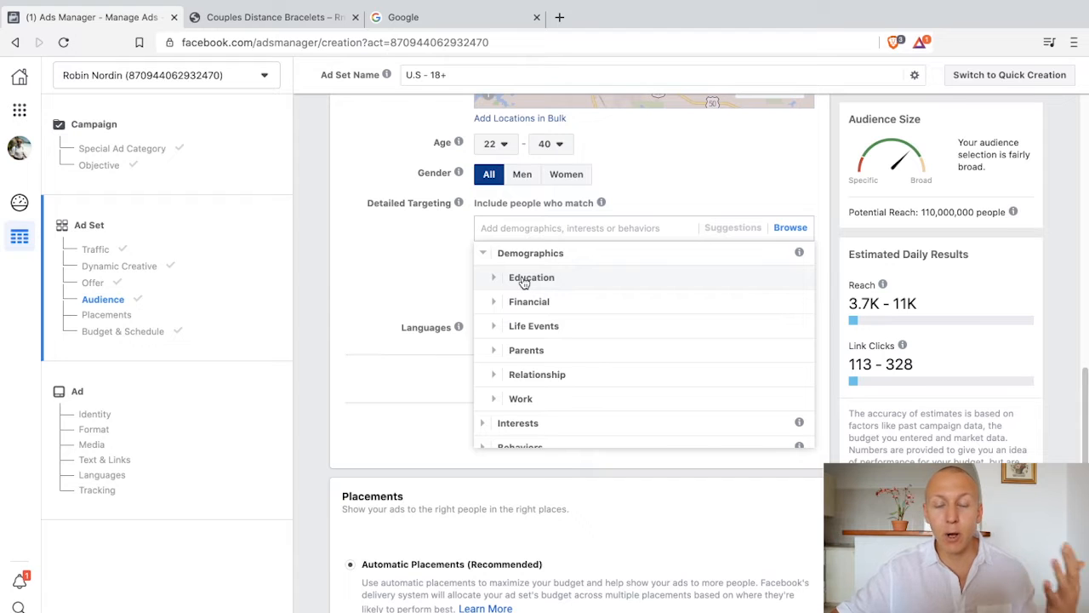
{"action": "mouse_move", "coordinate": [457, 189]}
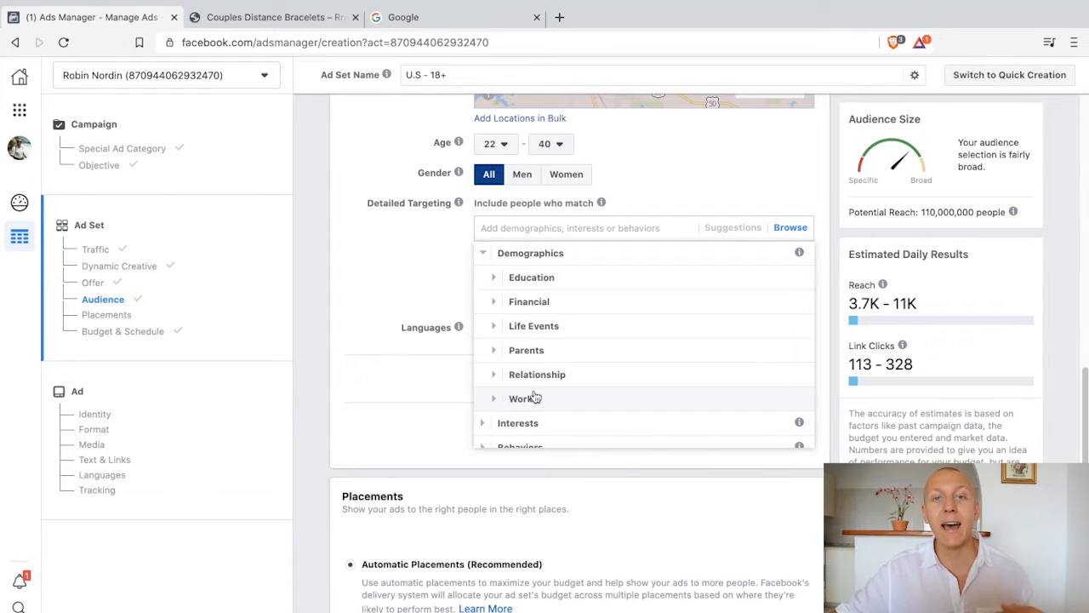
{"action": "left_click", "coordinate": [498, 252]}
{"action": "left_click", "coordinate": [530, 281]}
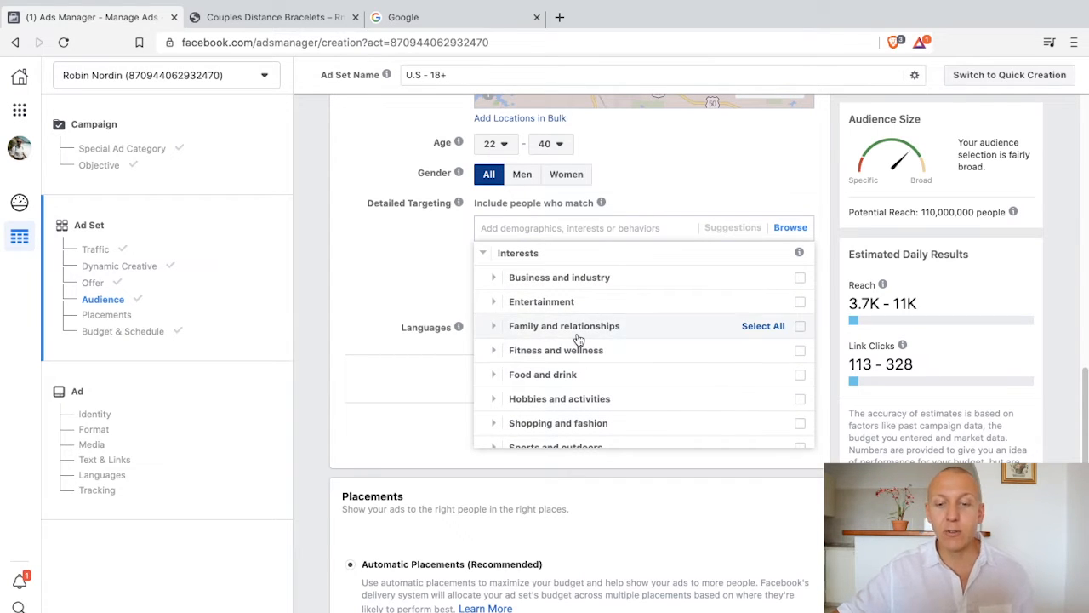
{"action": "left_click", "coordinate": [484, 253]}
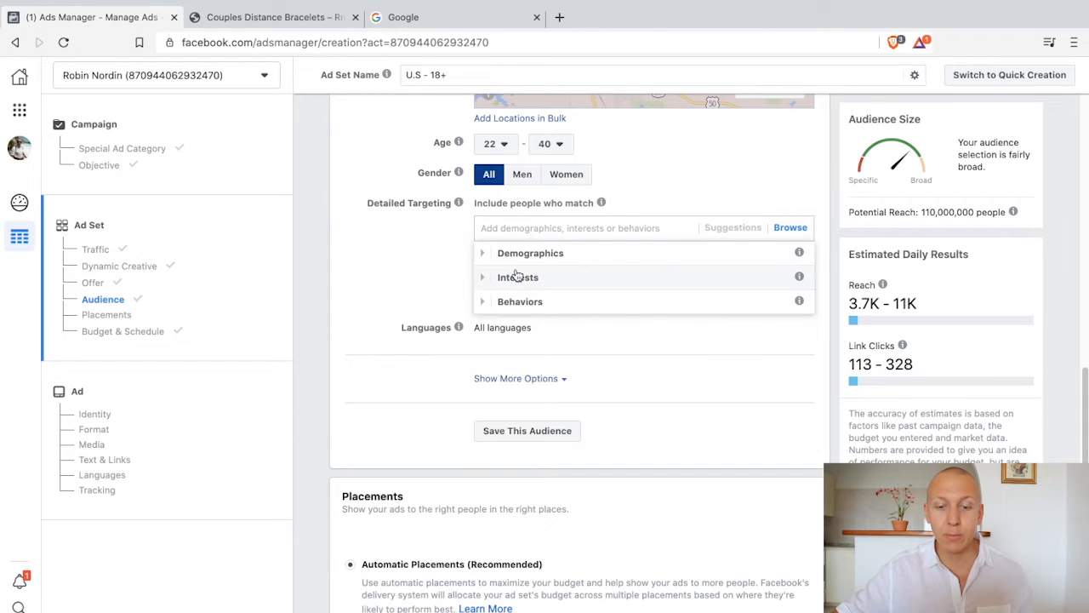
{"action": "left_click", "coordinate": [489, 302]}
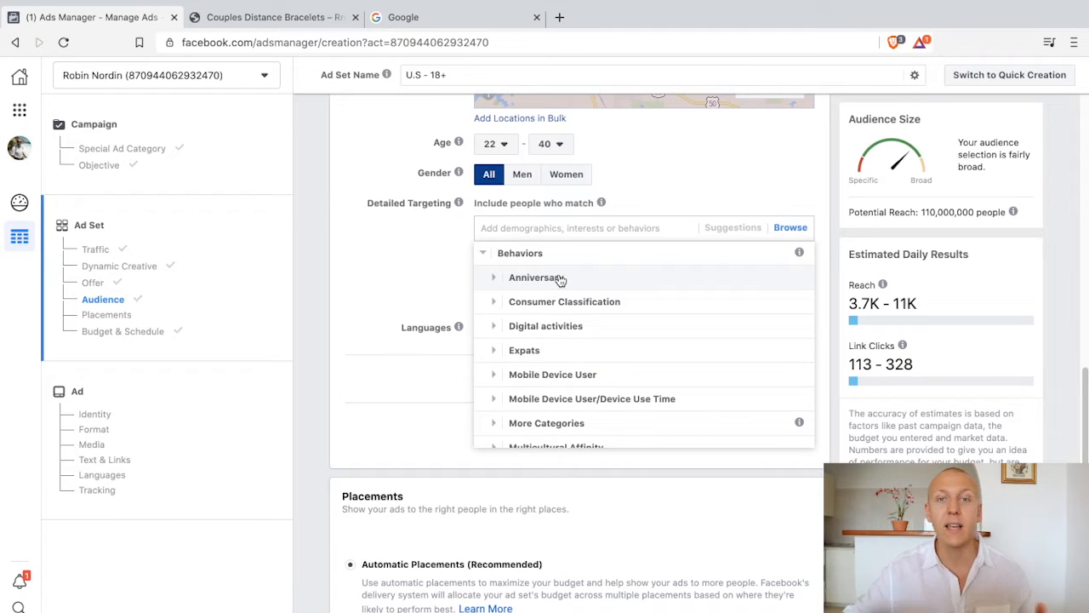
{"action": "left_click", "coordinate": [482, 253]}
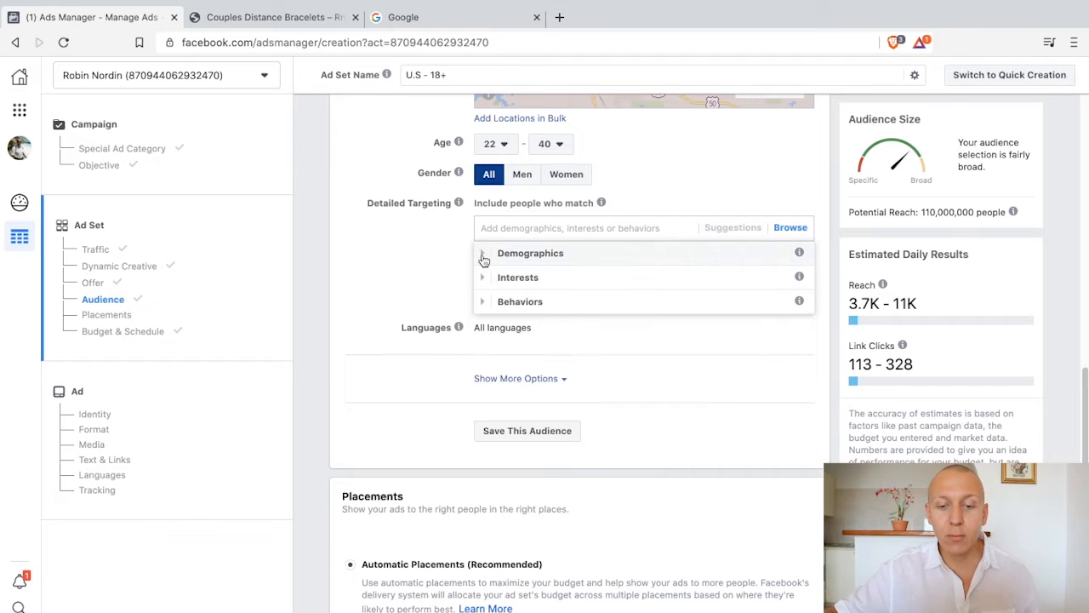
- Recheck the bracelet product page and add the Long-distance relationship life event from Demographics to the ad set's detailed targeting
{"action": "left_click", "coordinate": [265, 16]}
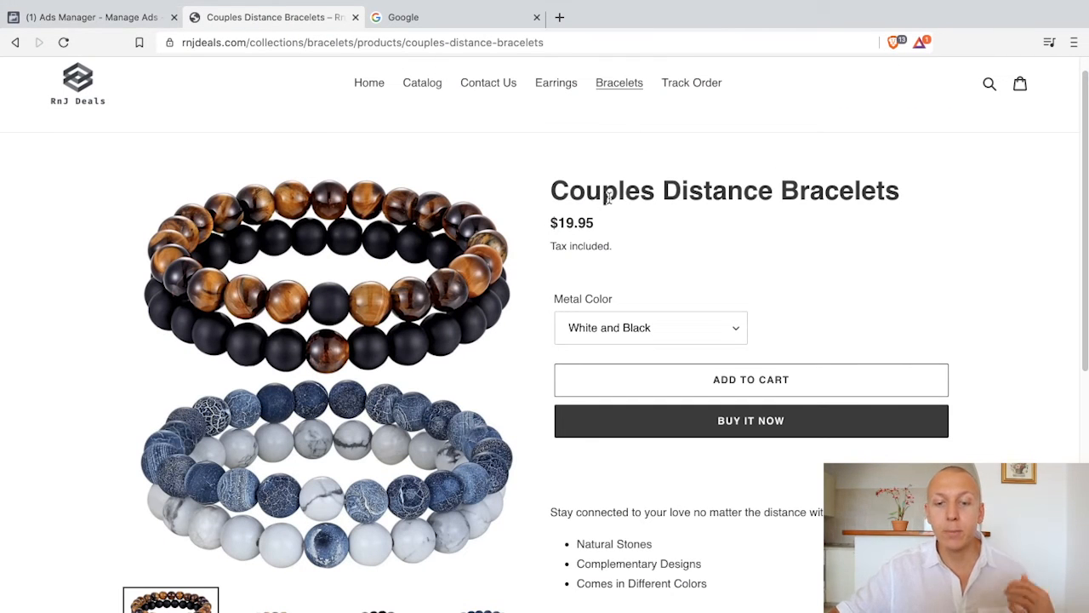
{"action": "left_click", "coordinate": [94, 17]}
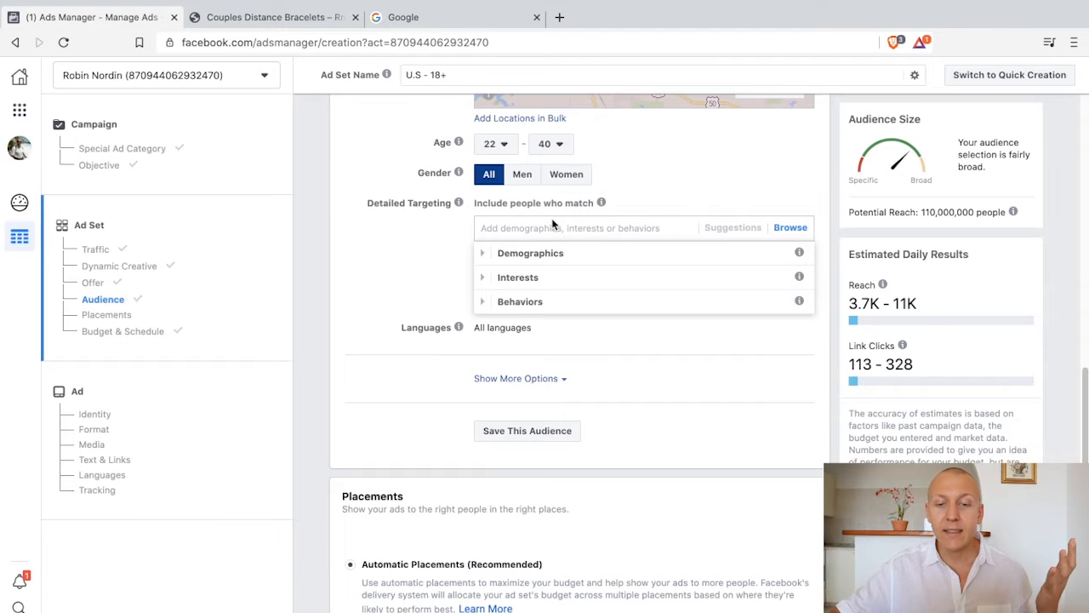
{"action": "left_click", "coordinate": [552, 224]}
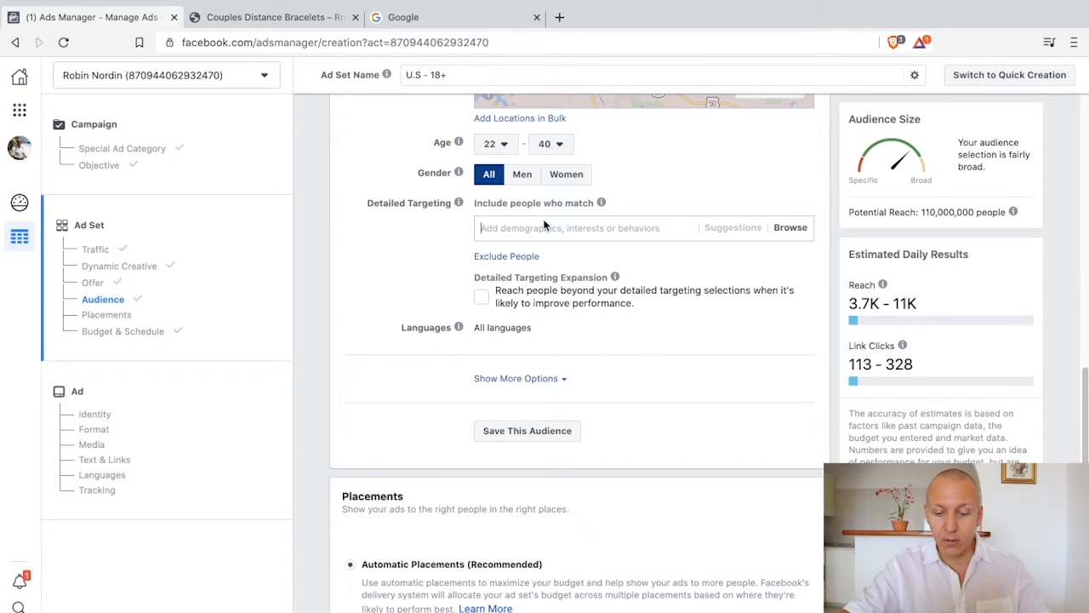
{"action": "type", "text": "long distance relationship"}
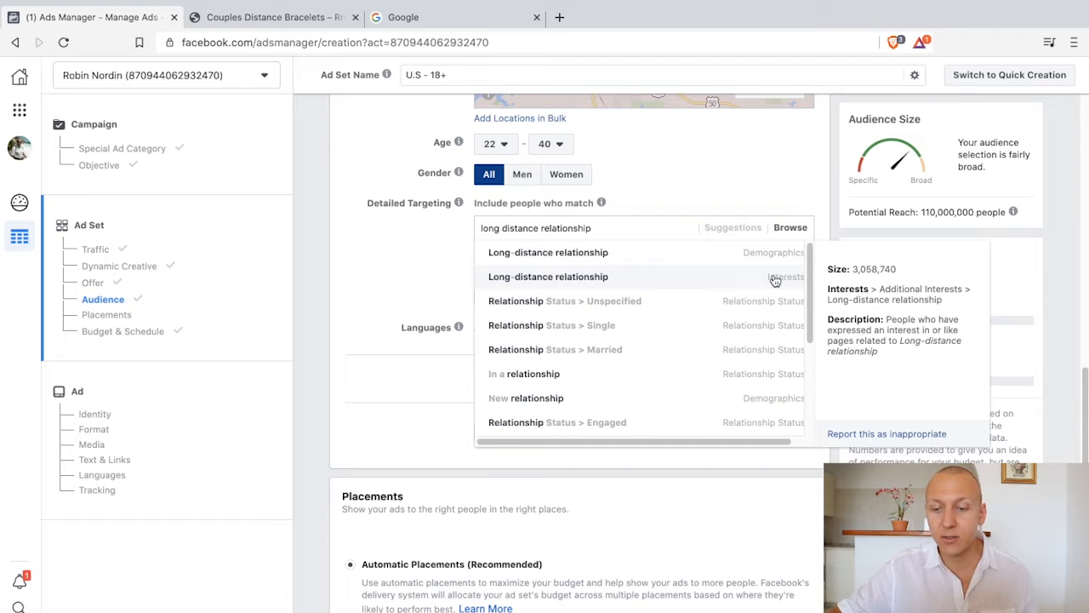
{"action": "left_click", "coordinate": [587, 255]}
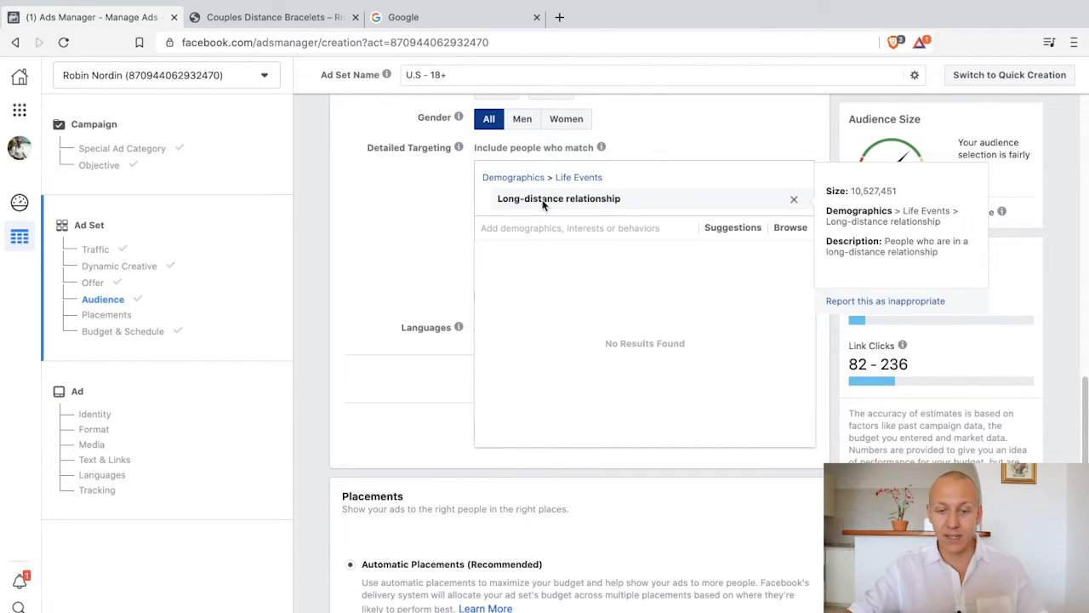
- Add the Long-distance relationship entry from Additional Interests to the detailed targeting as well
{"action": "type", "text": "long distance relationship"}
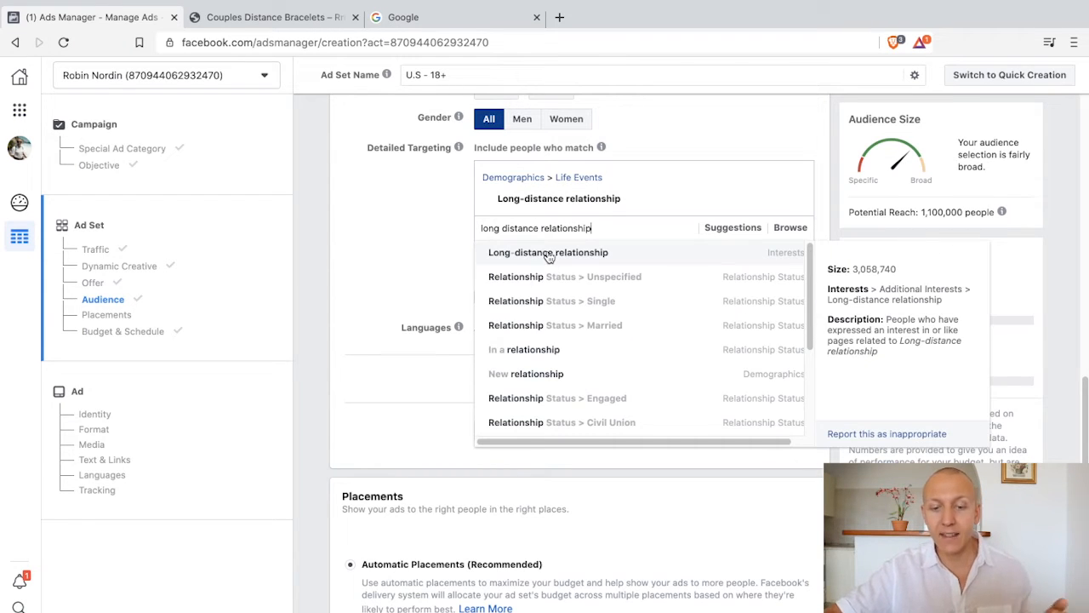
{"action": "left_click", "coordinate": [549, 254]}
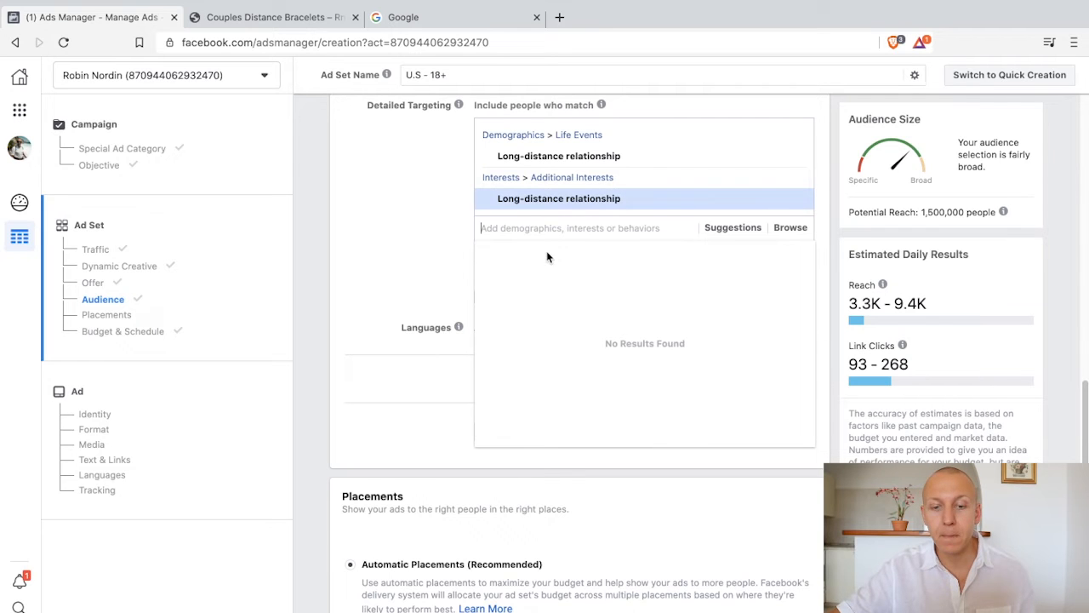
{"action": "left_click", "coordinate": [421, 217]}
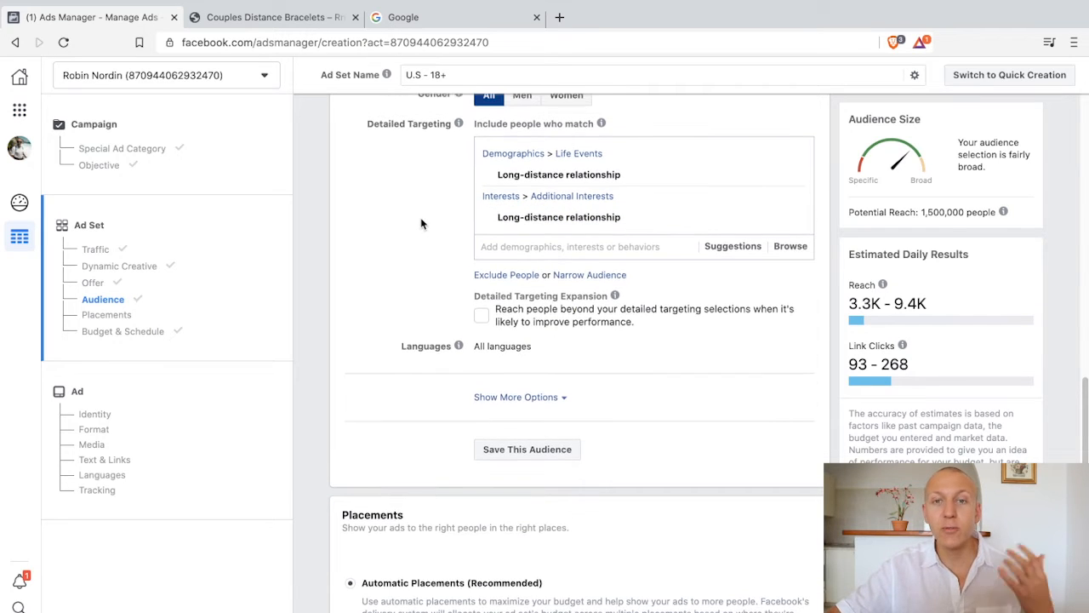
- Review the suggested targeting options related to the selected entries and check the audience's potential reach
{"action": "mouse_move", "coordinate": [634, 233]}
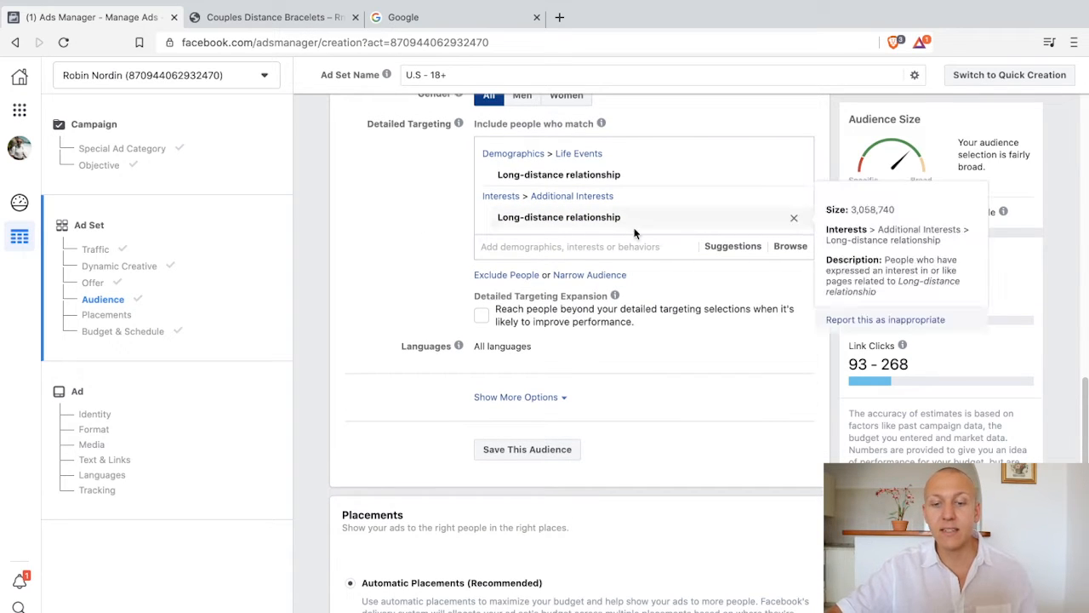
{"action": "left_click", "coordinate": [736, 248]}
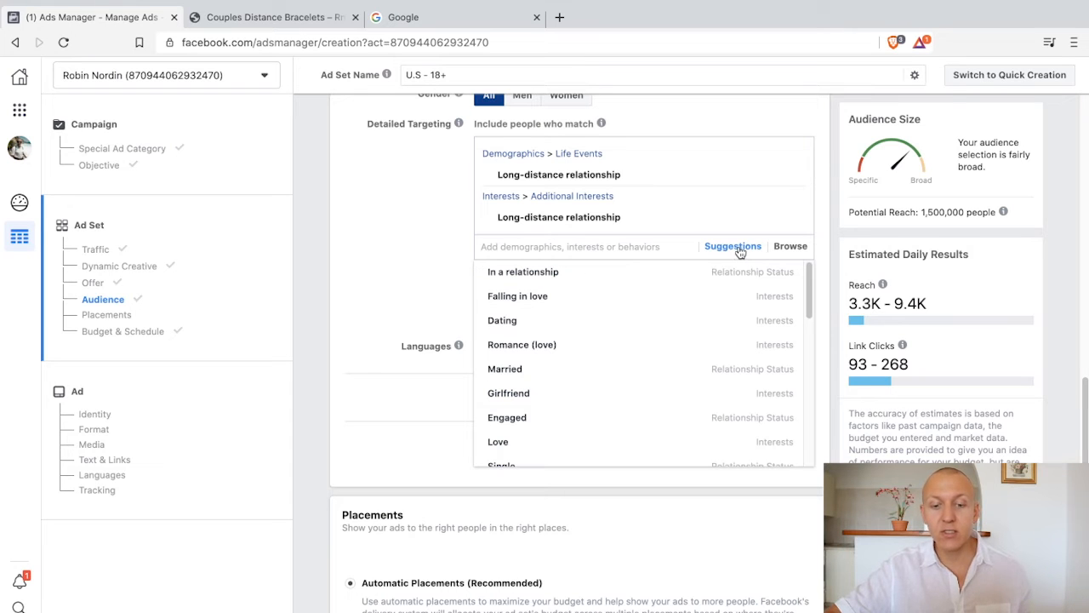
{"action": "mouse_move", "coordinate": [577, 273]}
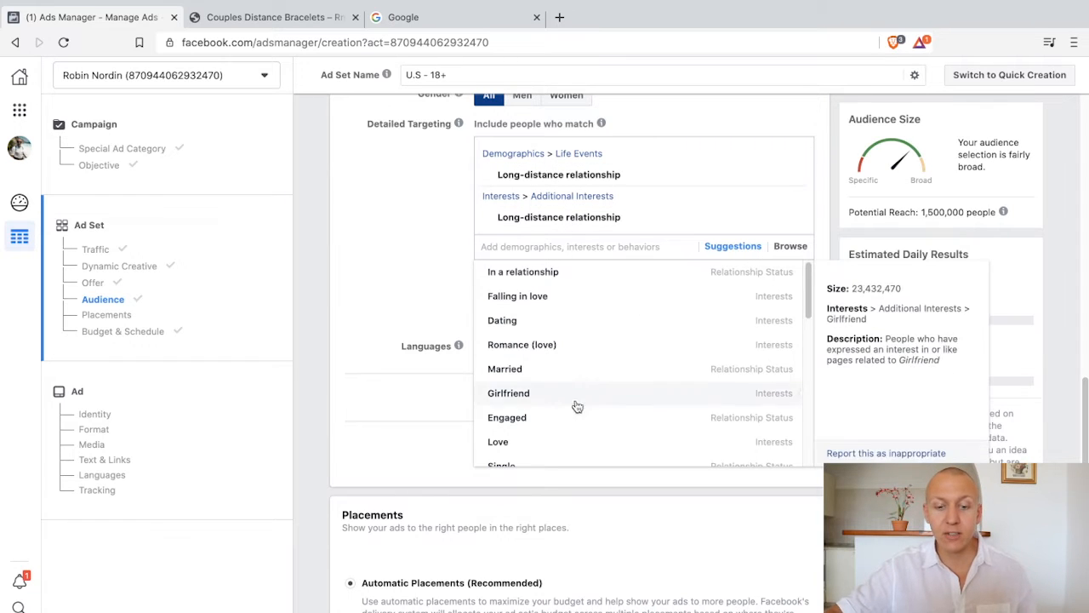
{"action": "left_click", "coordinate": [416, 225]}
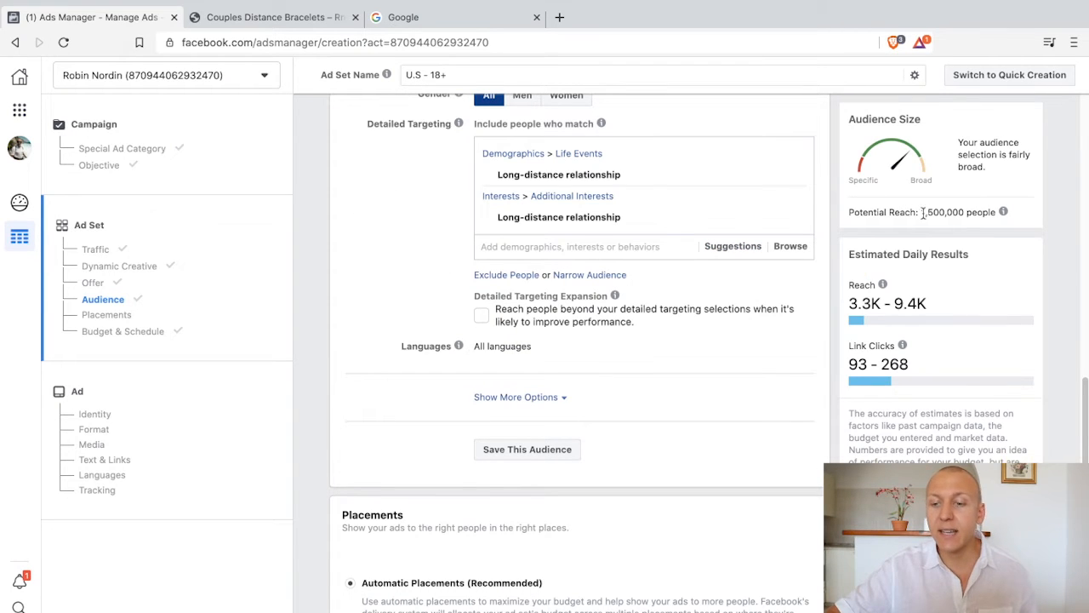
{"action": "left_click_drag", "start_coordinate": [948, 212], "coordinate": [927, 217]}
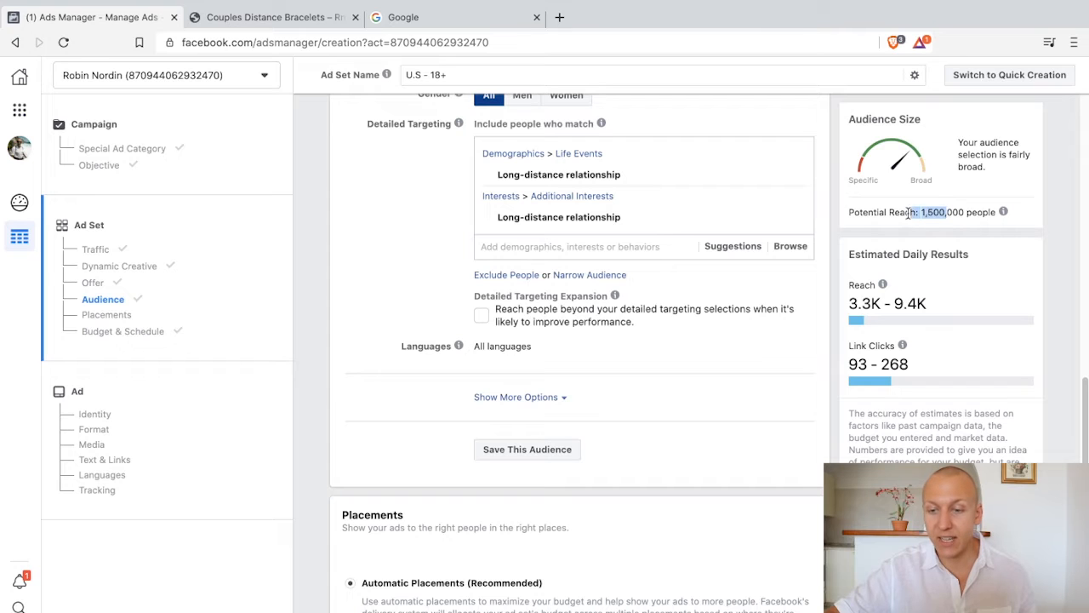
{"action": "left_click", "coordinate": [927, 212]}
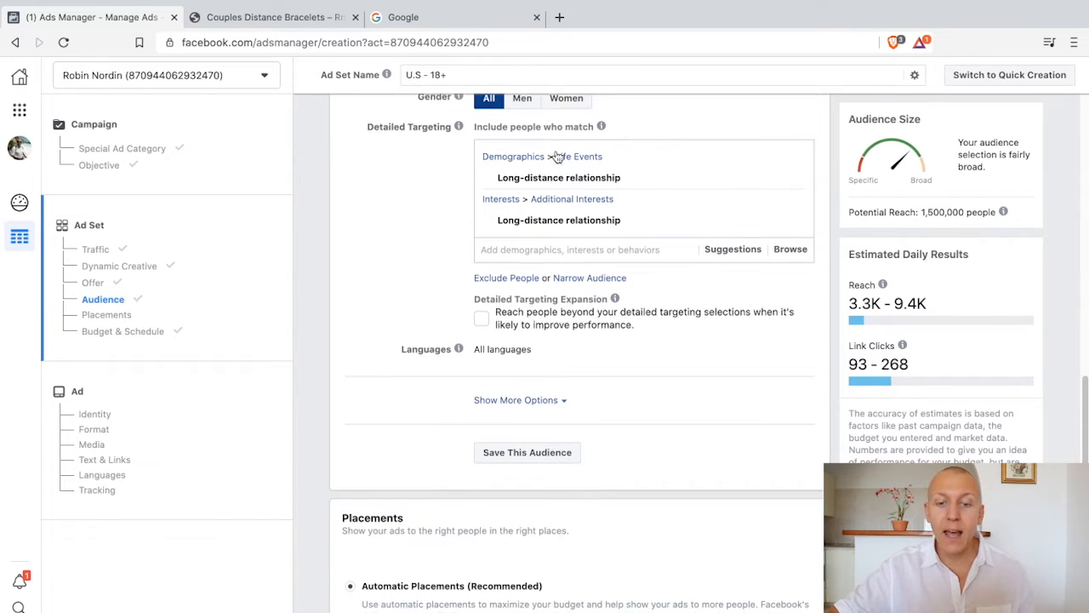
- Remove the Long-distance relationship interest from the detailed targeting and add it again to compare the potential reach
{"action": "mouse_move", "coordinate": [586, 180]}
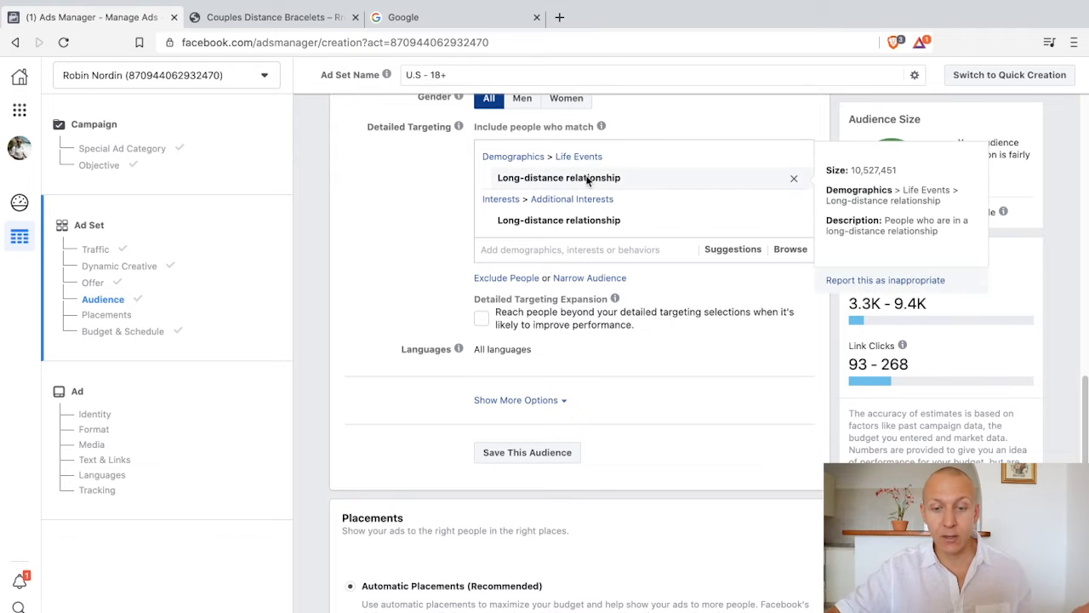
{"action": "left_click", "coordinate": [792, 223]}
{"action": "mouse_move", "coordinate": [654, 182]}
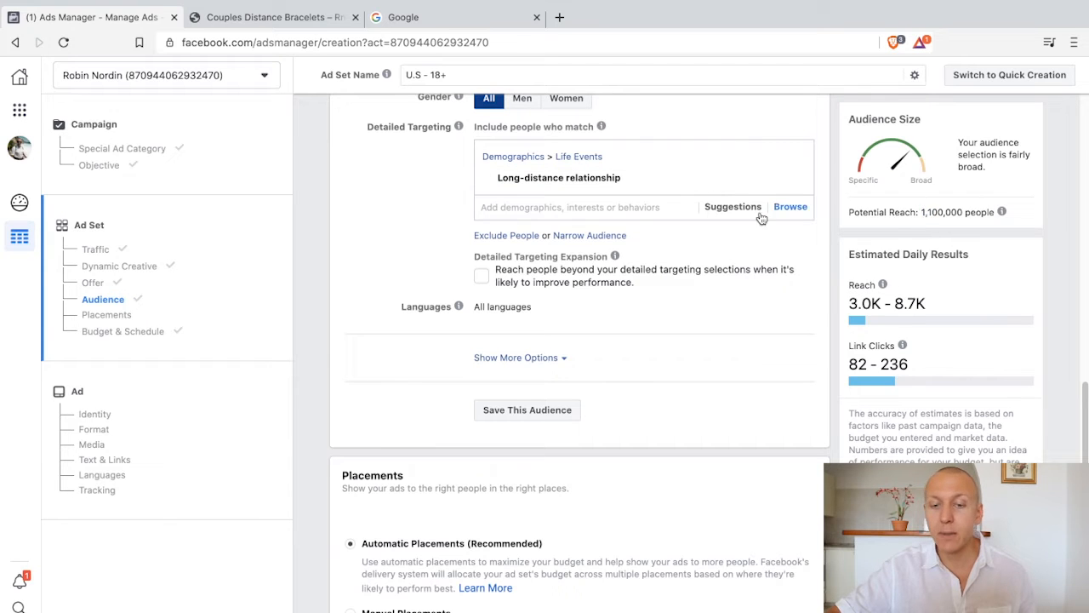
{"action": "left_click", "coordinate": [560, 207]}
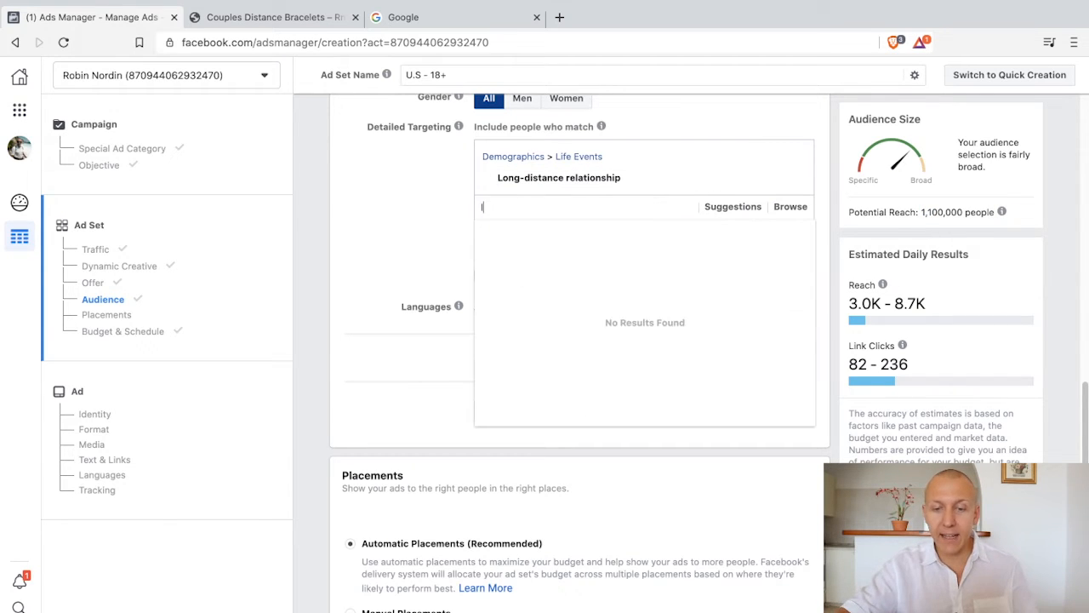
{"action": "type", "text": "long distance relationship"}
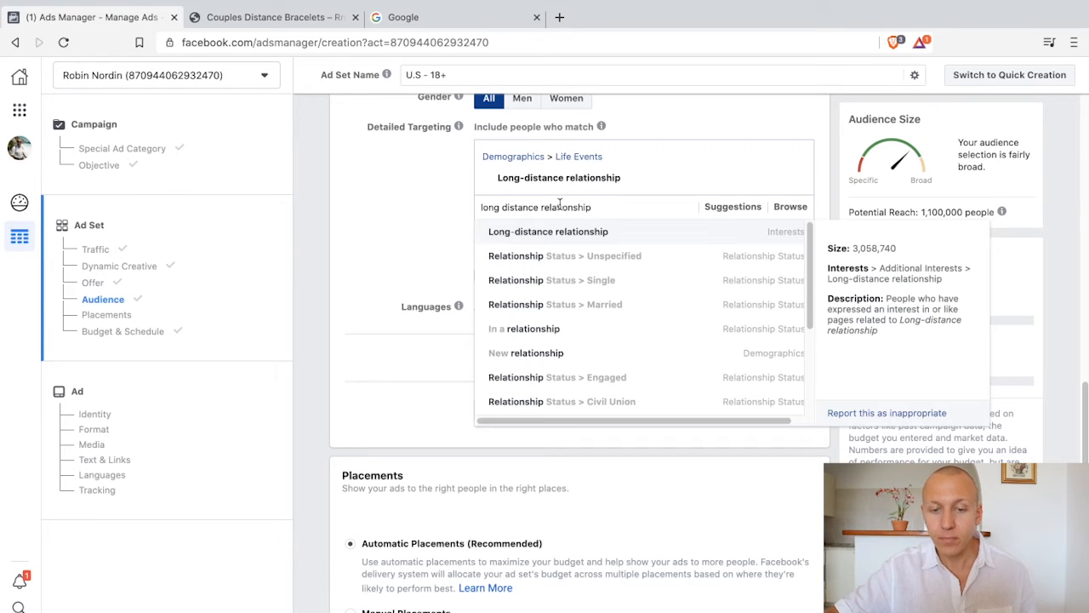
{"action": "left_click", "coordinate": [577, 239]}
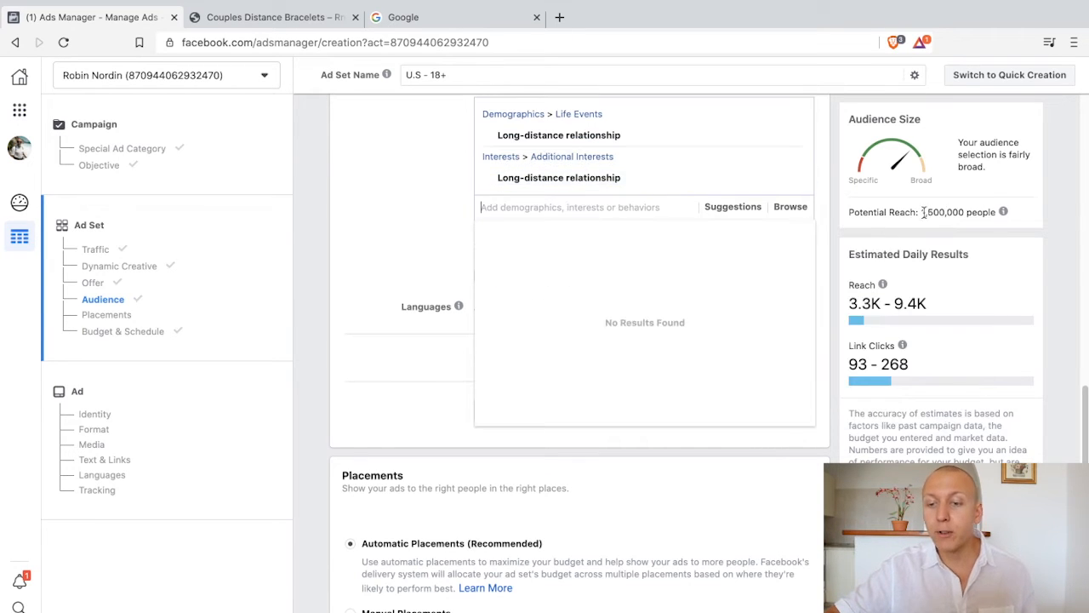
- Narrow the detailed targeting by adding an empty condition that people must also match, below the two Long-distance relationship entries
{"action": "left_click", "coordinate": [386, 217]}
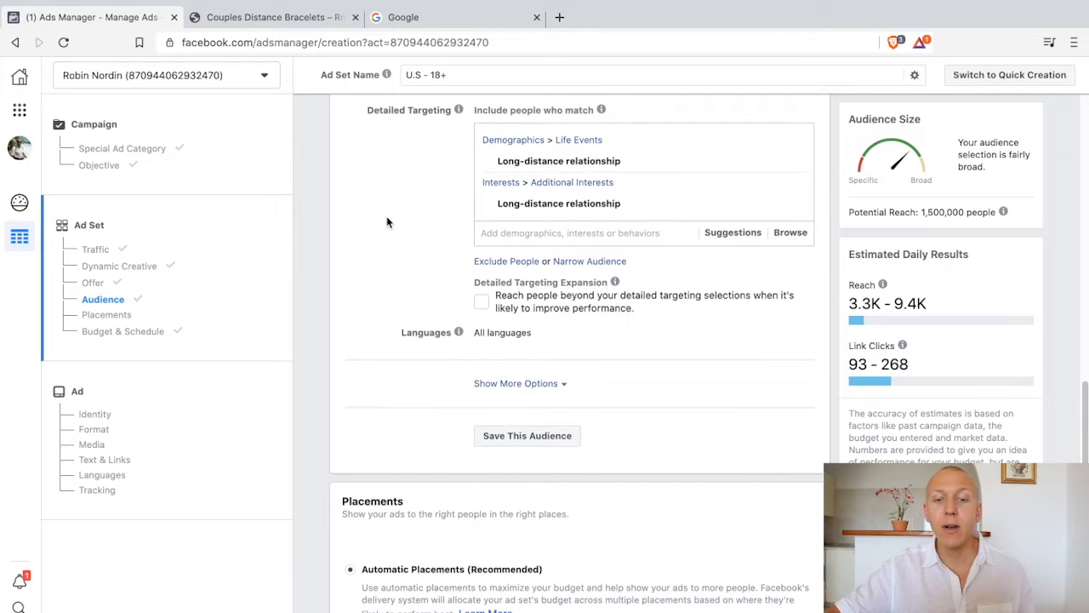
{"action": "mouse_move", "coordinate": [555, 169]}
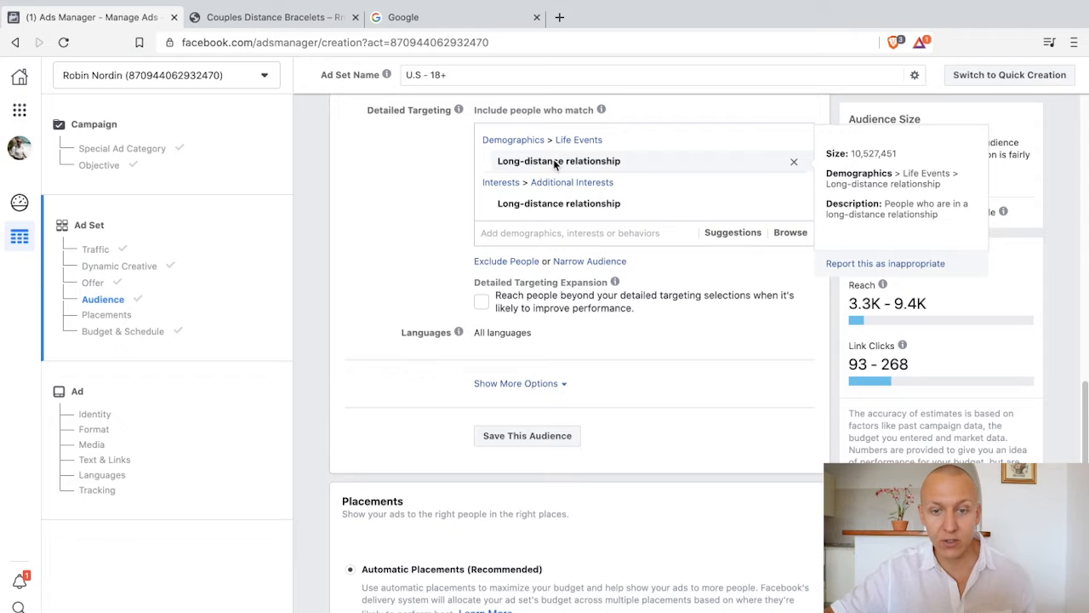
{"action": "mouse_move", "coordinate": [584, 215]}
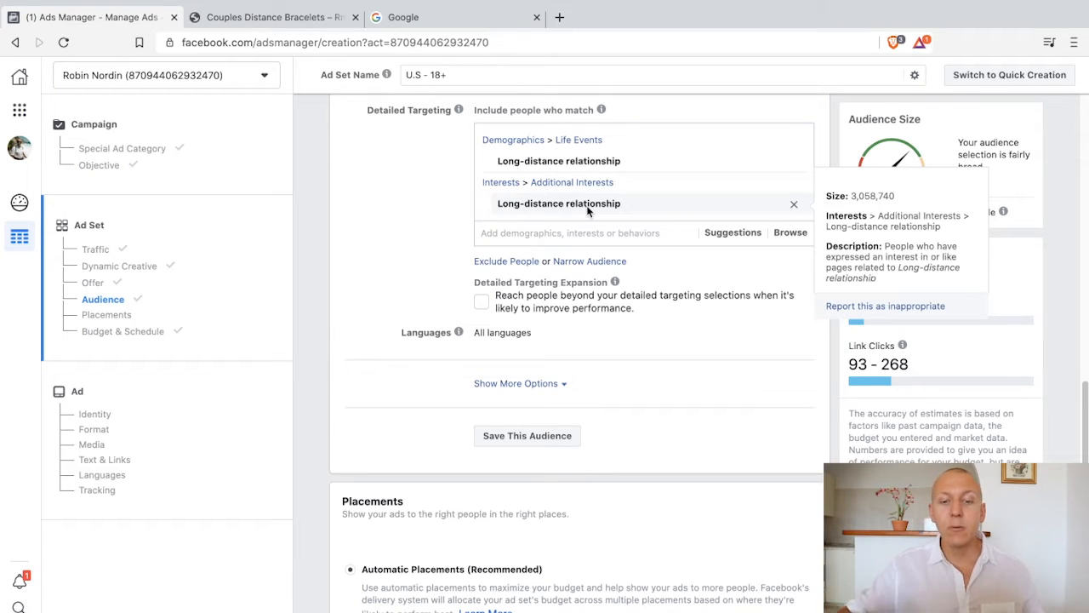
{"action": "left_click", "coordinate": [577, 263]}
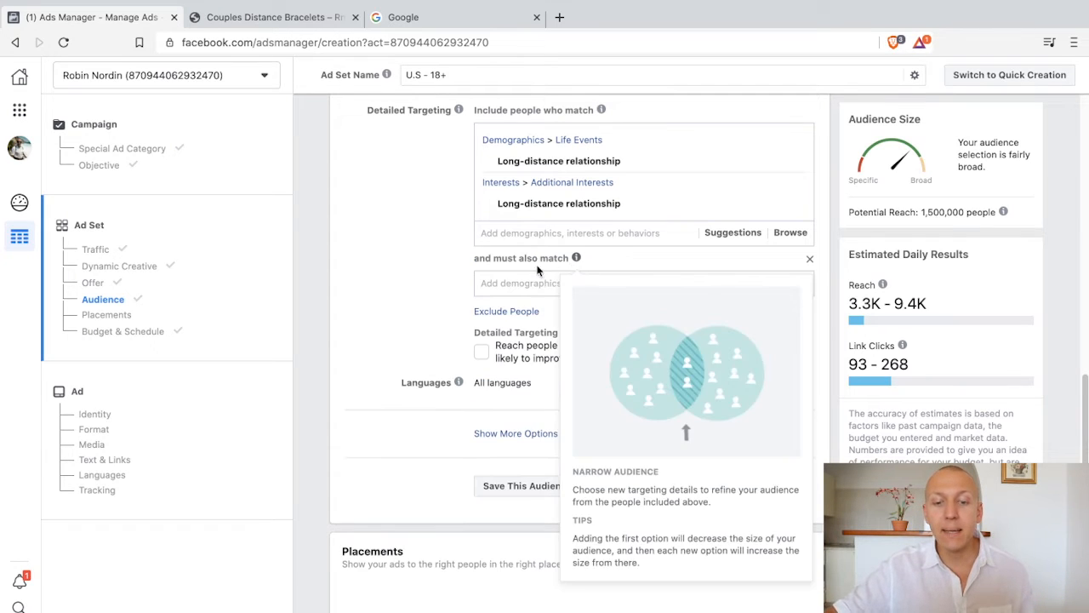
{"action": "left_click", "coordinate": [493, 283]}
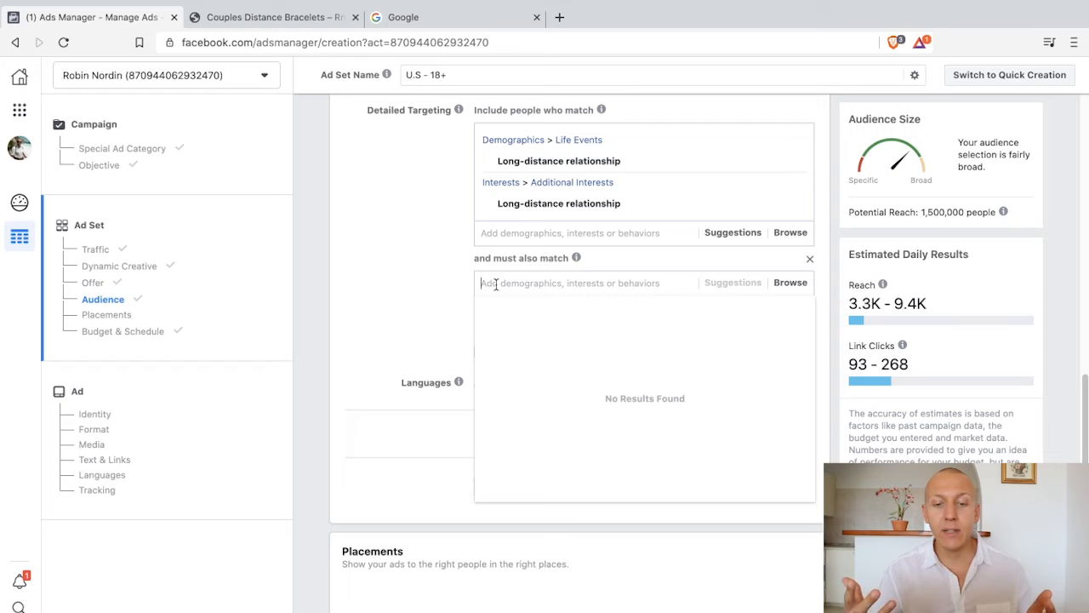
{"action": "left_click", "coordinate": [388, 275]}
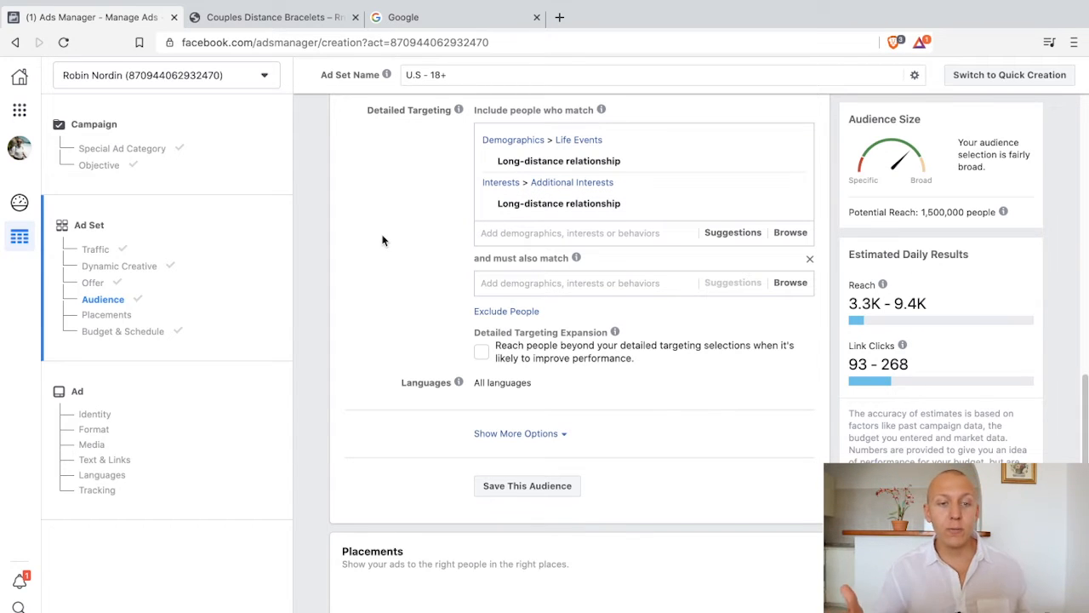
- Recheck the bracelet product page, search Google for "couples distance bracelets" and examine which stores and brands sell them
{"action": "left_click", "coordinate": [241, 17]}
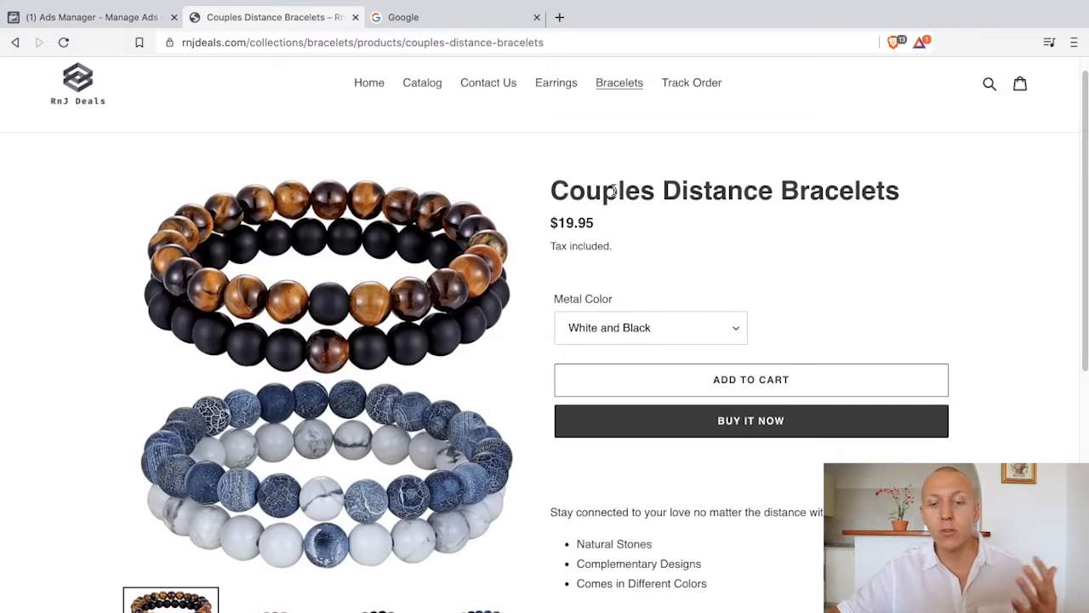
{"action": "left_click", "coordinate": [442, 17]}
{"action": "type", "text": "c"}
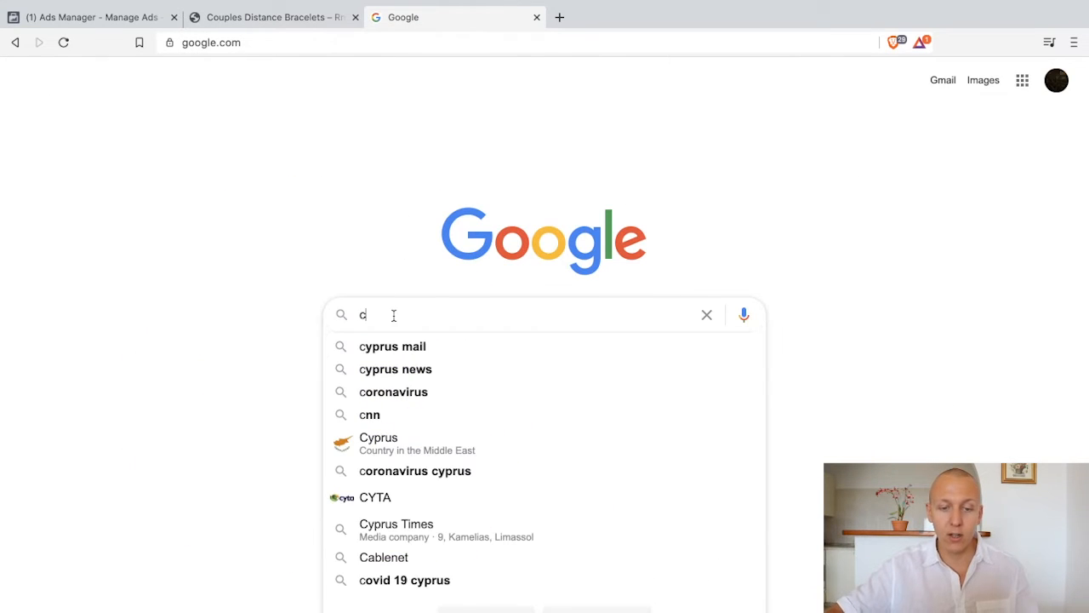
{"action": "type", "text": "ouples dist"}
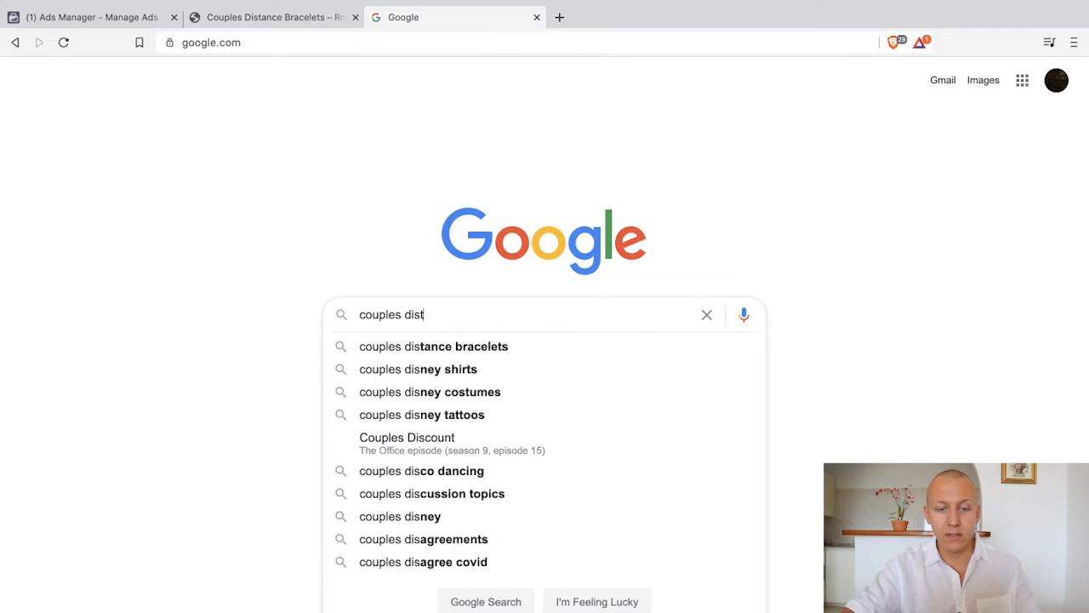
{"action": "type", "text": "ance bracelets"}
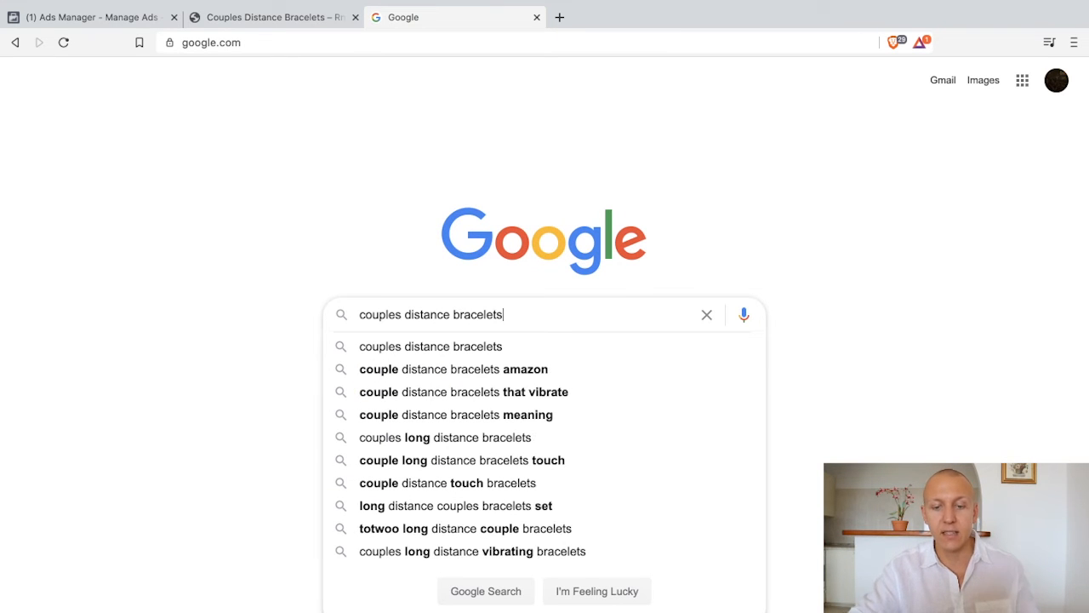
{"action": "key", "text": "Return"}
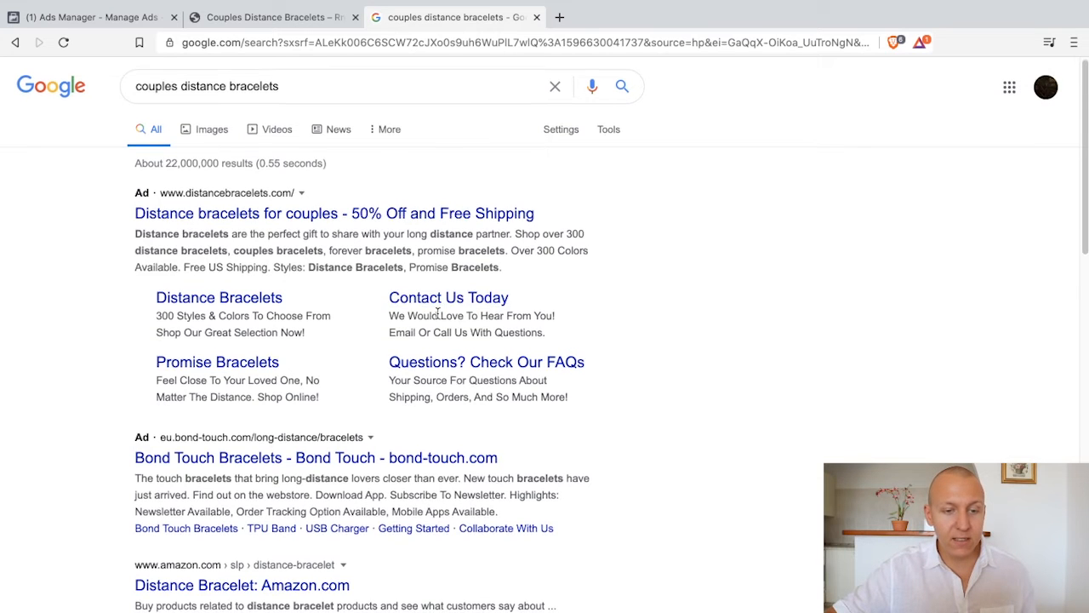
{"action": "scroll", "coordinate": [434, 319], "scroll_direction": "down", "scroll_amount": 2}
{"action": "scroll", "coordinate": [230, 475], "scroll_direction": "down", "scroll_amount": 4}
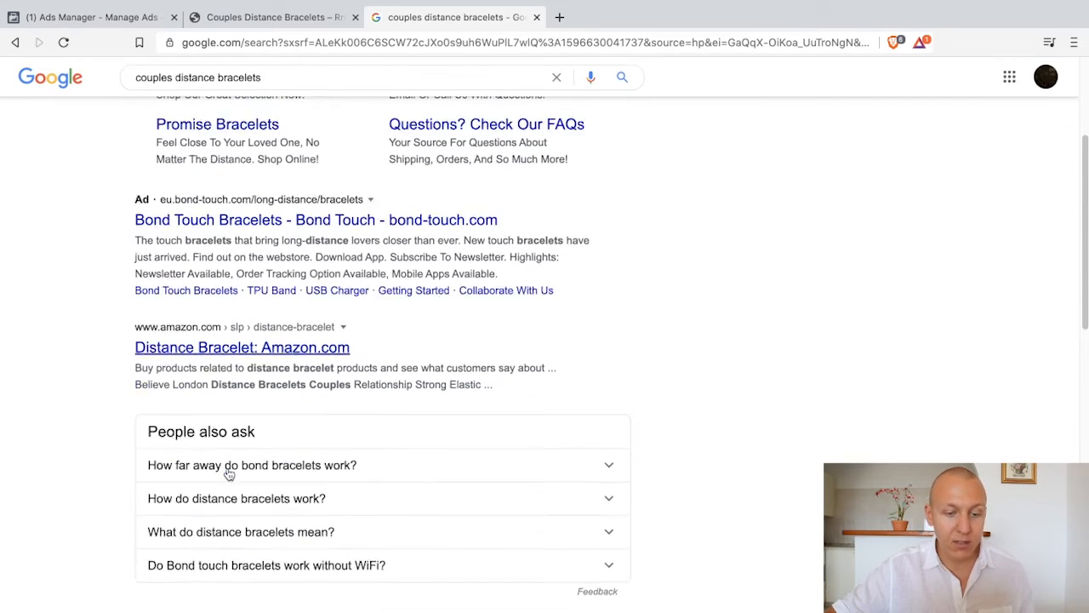
{"action": "scroll", "coordinate": [150, 243], "scroll_direction": "down", "scroll_amount": 5}
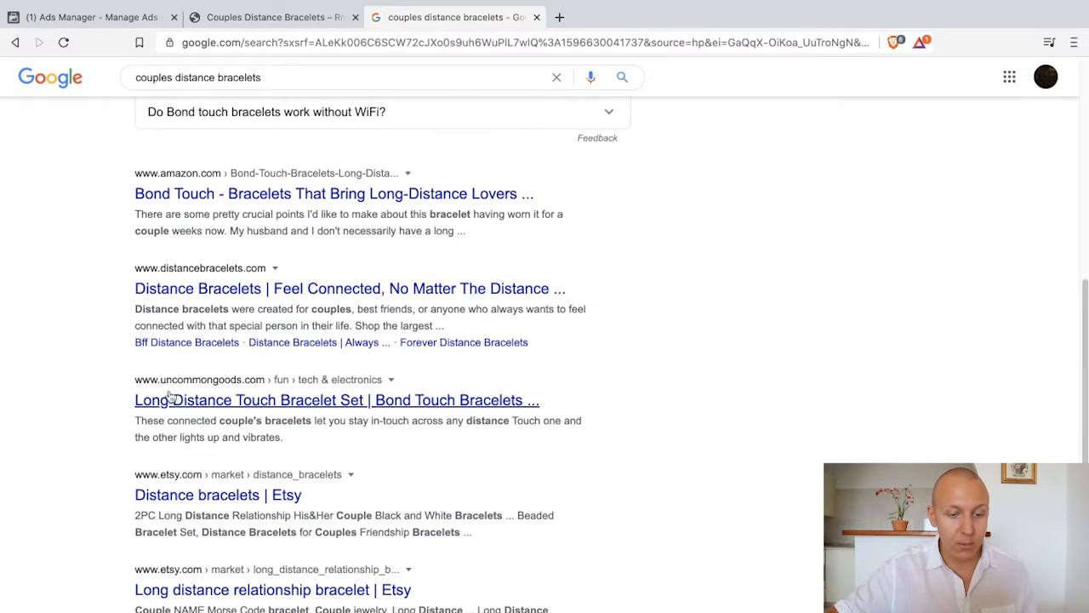
{"action": "scroll", "coordinate": [246, 382], "scroll_direction": "down", "scroll_amount": 1}
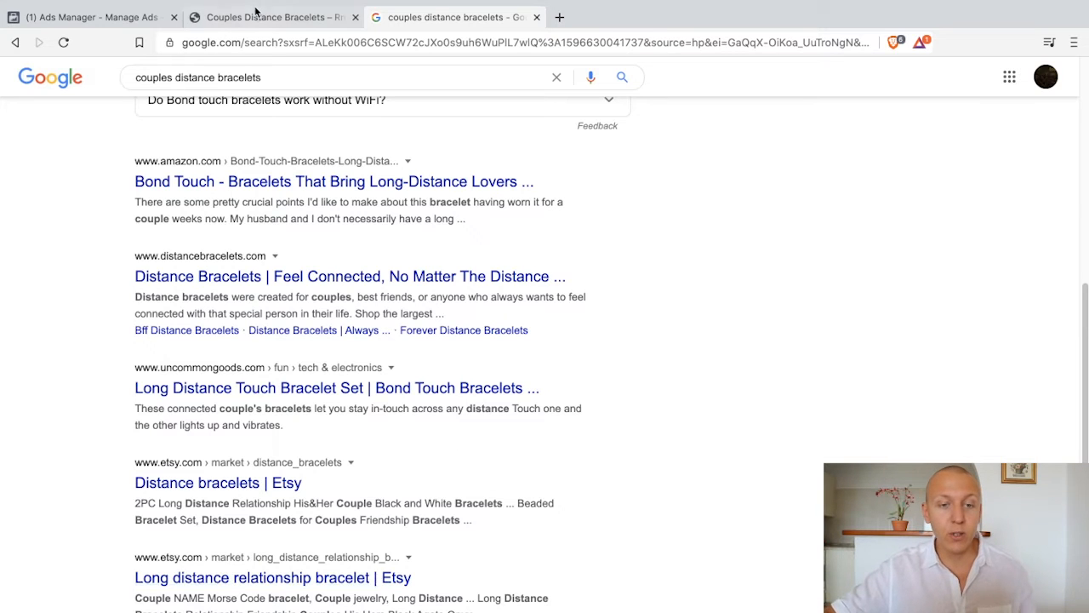
- Return to Ads Manager, add the Etsy interest to the must-also-match condition and check the audience's potential reach
{"action": "left_click", "coordinate": [104, 17]}
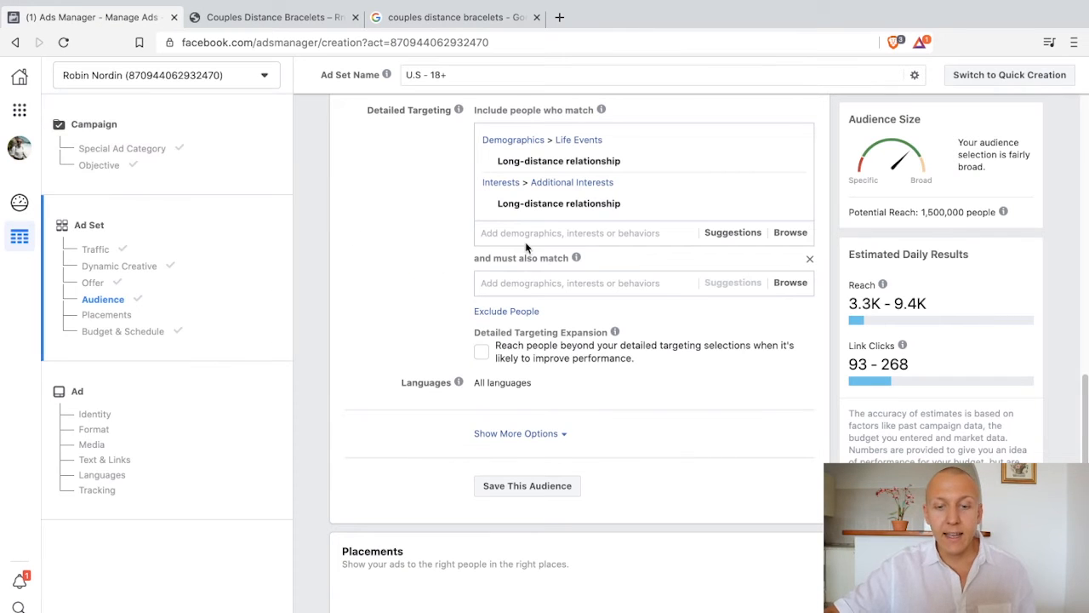
{"action": "mouse_move", "coordinate": [511, 165]}
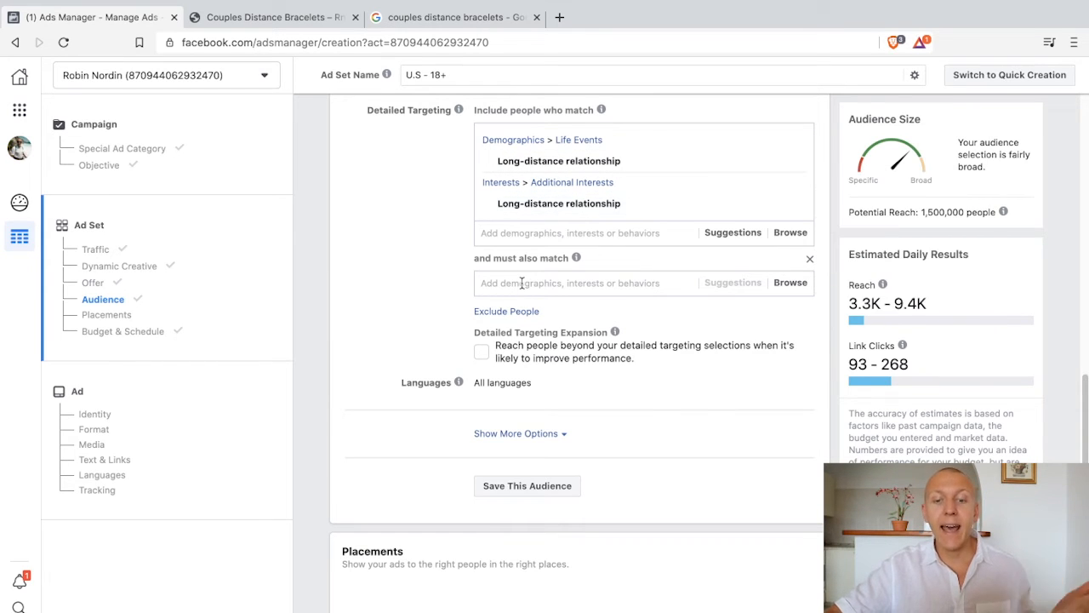
{"action": "type", "text": "etsy"}
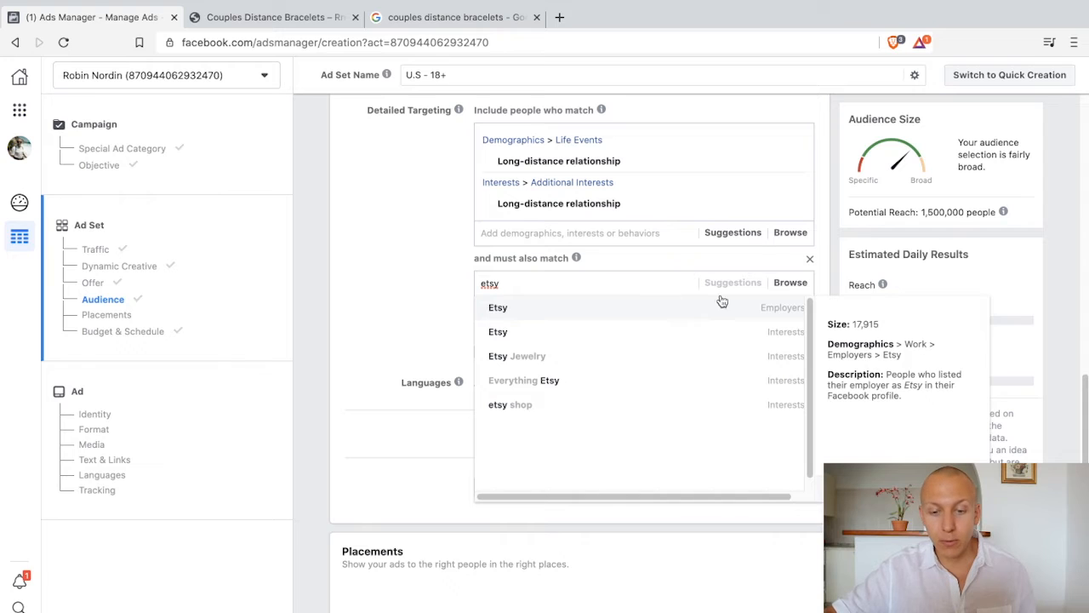
{"action": "left_click", "coordinate": [792, 331]}
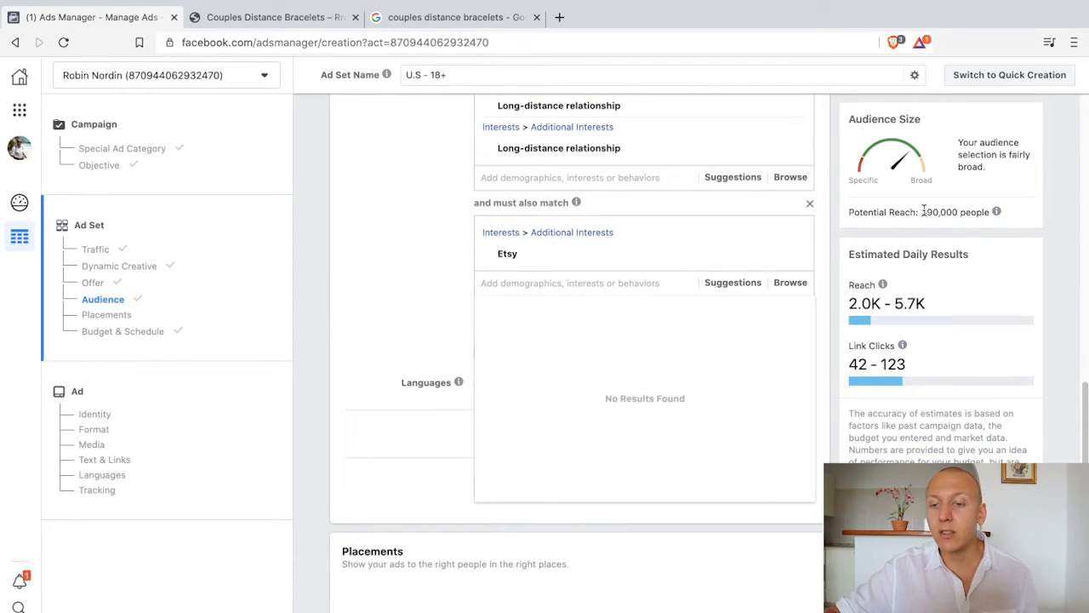
{"action": "left_click", "coordinate": [381, 273]}
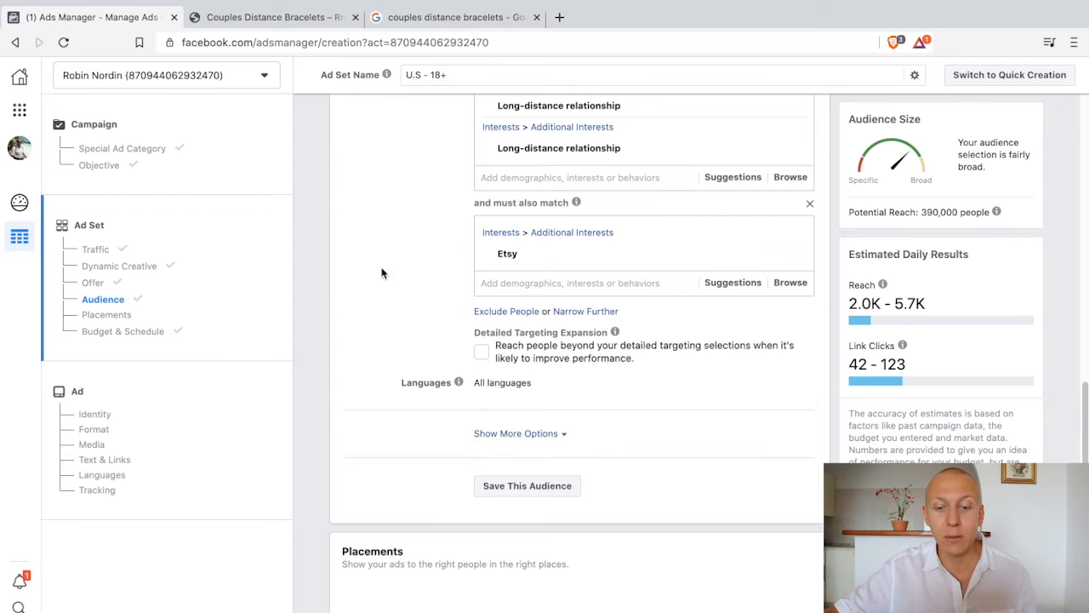
{"action": "scroll", "coordinate": [359, 286], "scroll_direction": "up", "scroll_amount": 1}
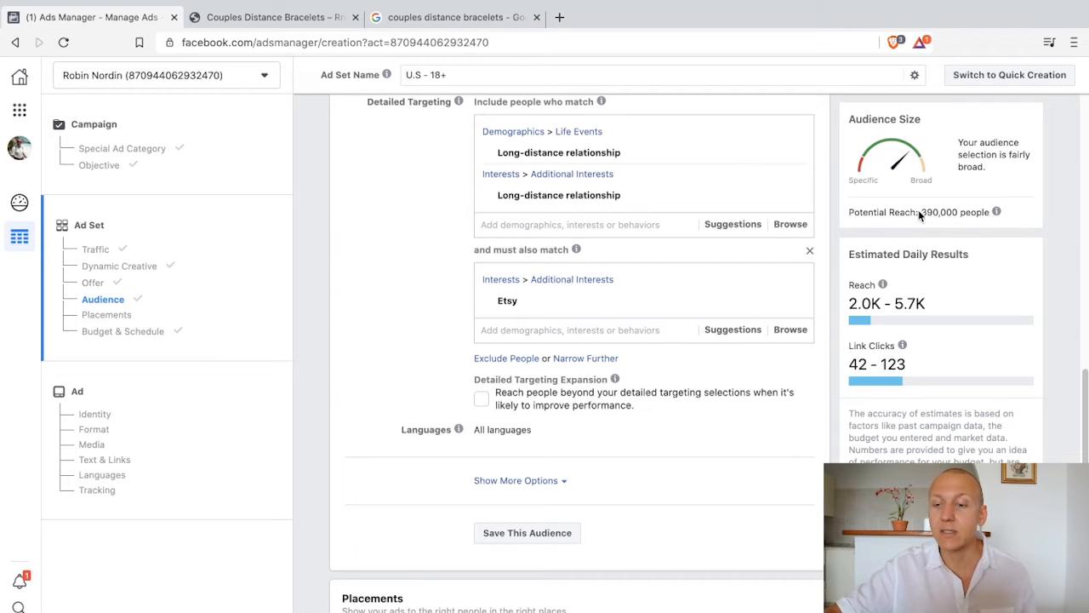
{"action": "left_click_drag", "start_coordinate": [923, 212], "coordinate": [941, 215]}
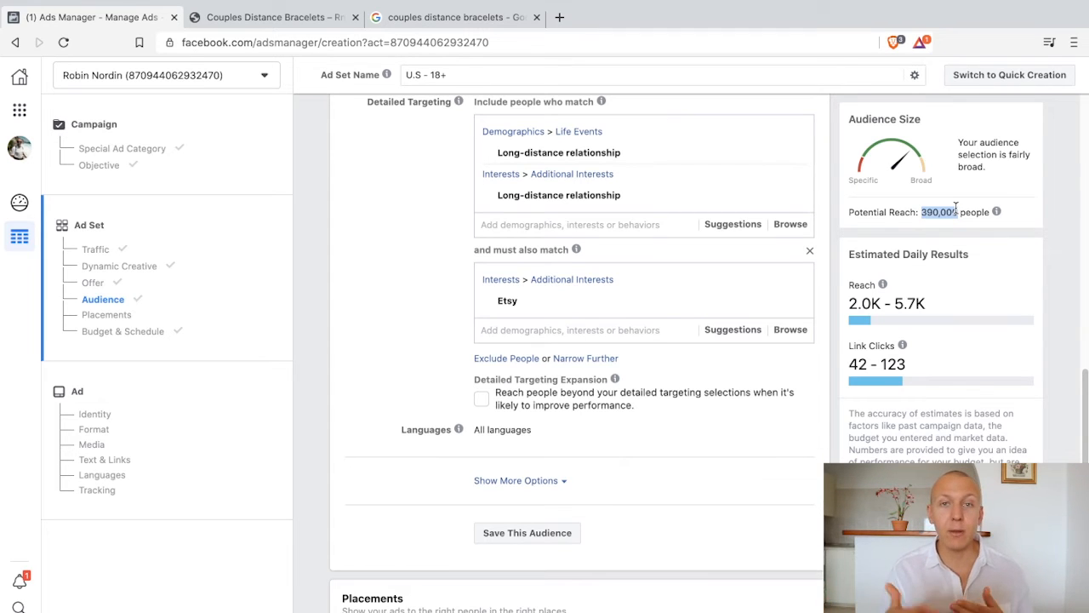
{"action": "left_click", "coordinate": [377, 249]}
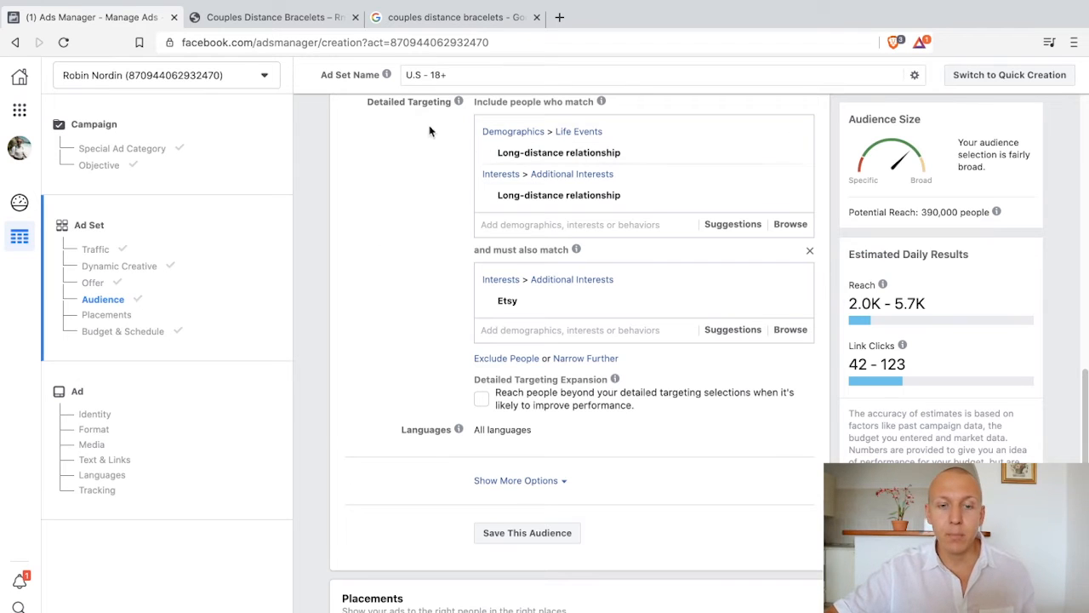
- Replace the Etsy interest in the must-also-match condition with the Engaged Shoppers purchase behavior
{"action": "mouse_move", "coordinate": [544, 153]}
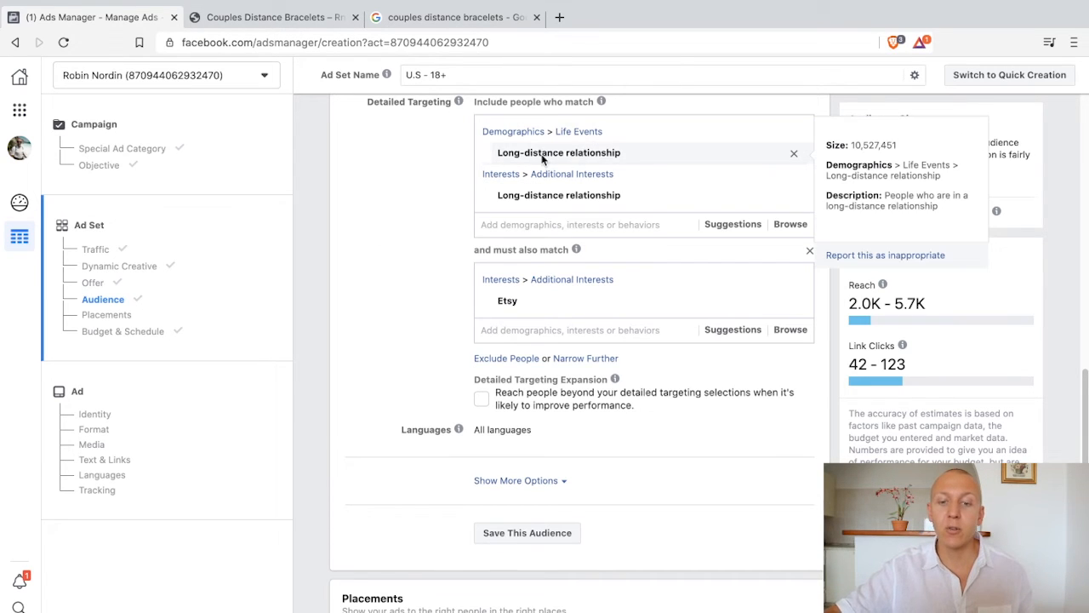
{"action": "mouse_move", "coordinate": [519, 302]}
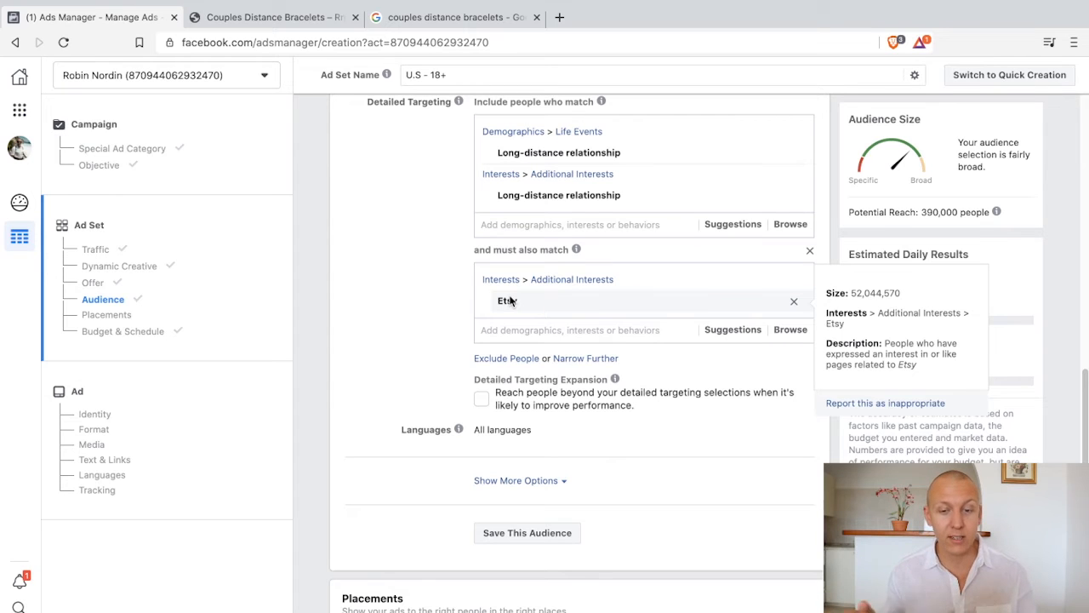
{"action": "left_click", "coordinate": [796, 302]}
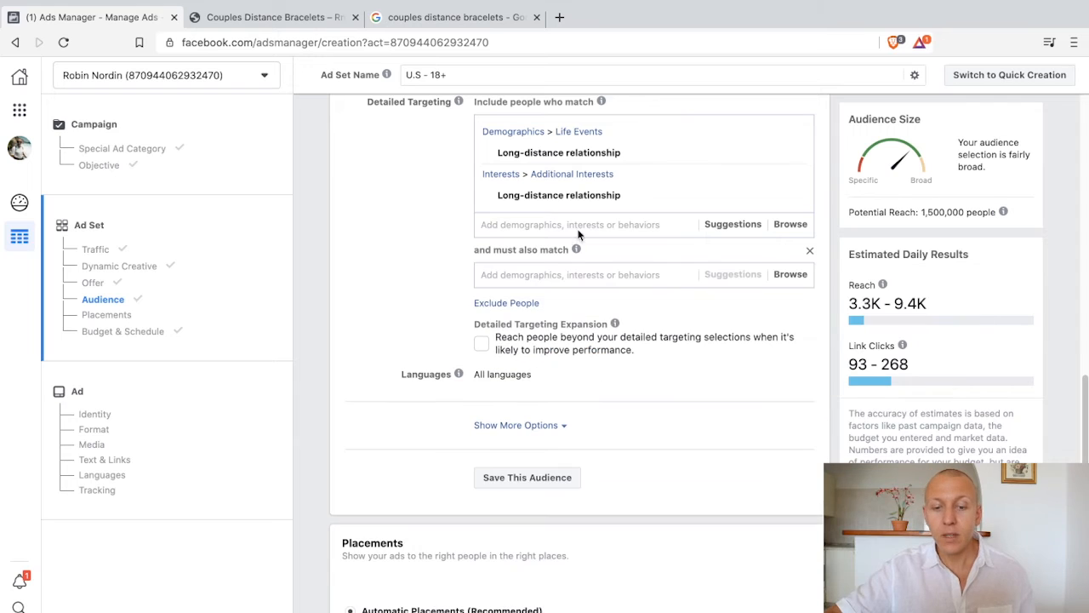
{"action": "left_click", "coordinate": [535, 275]}
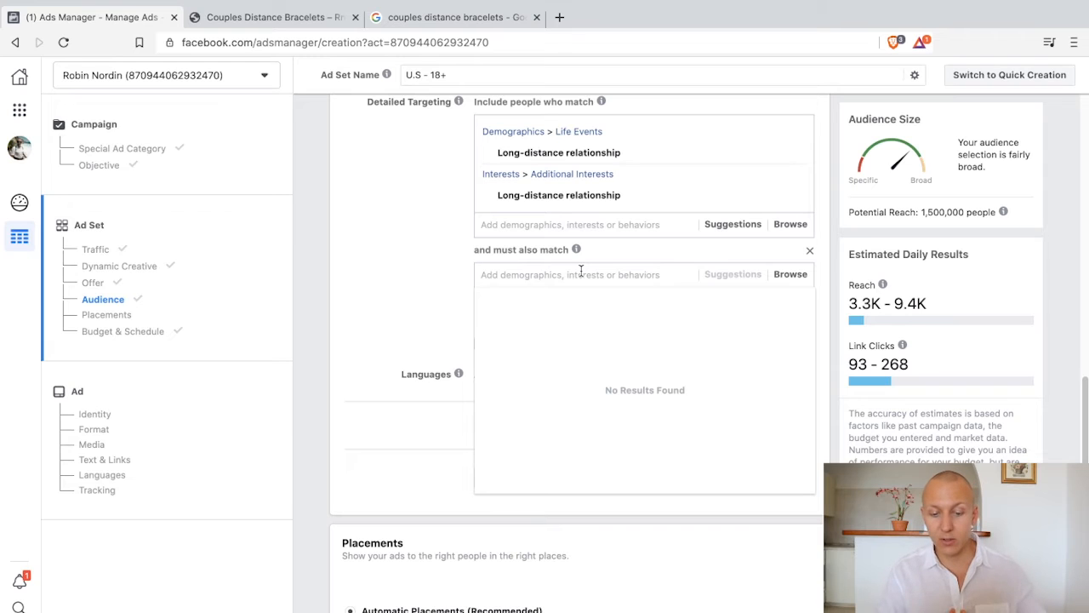
{"action": "type", "text": "engaged shopper"}
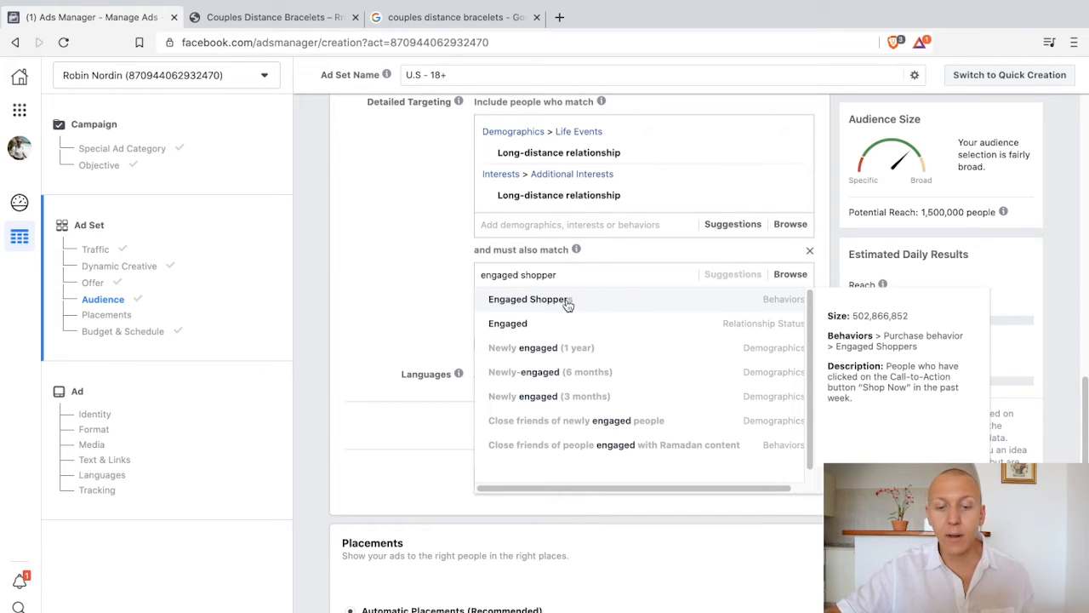
{"action": "left_click", "coordinate": [568, 301]}
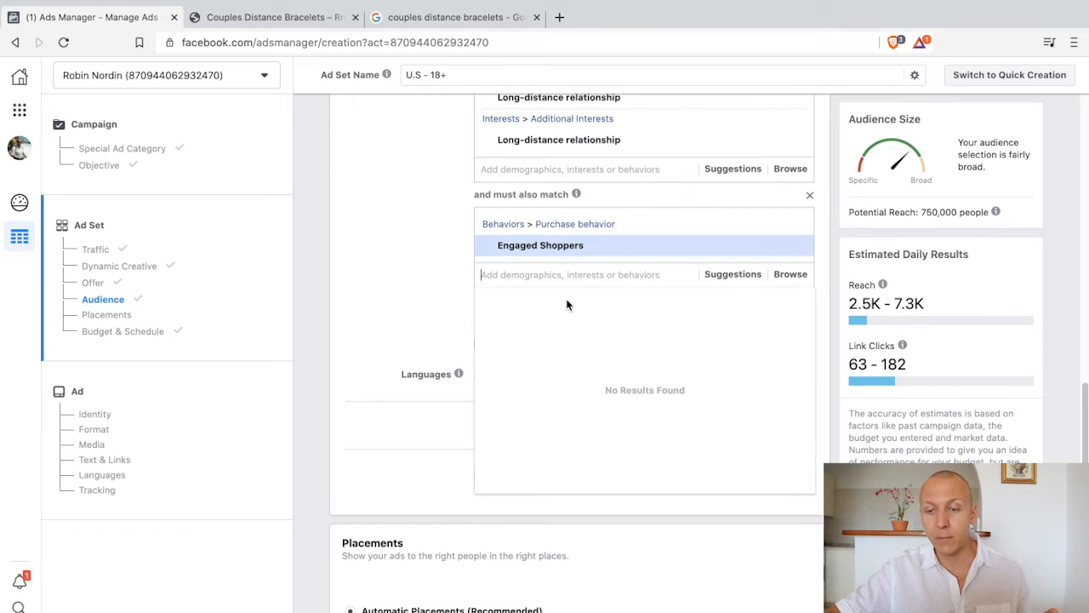
{"action": "left_click", "coordinate": [383, 255]}
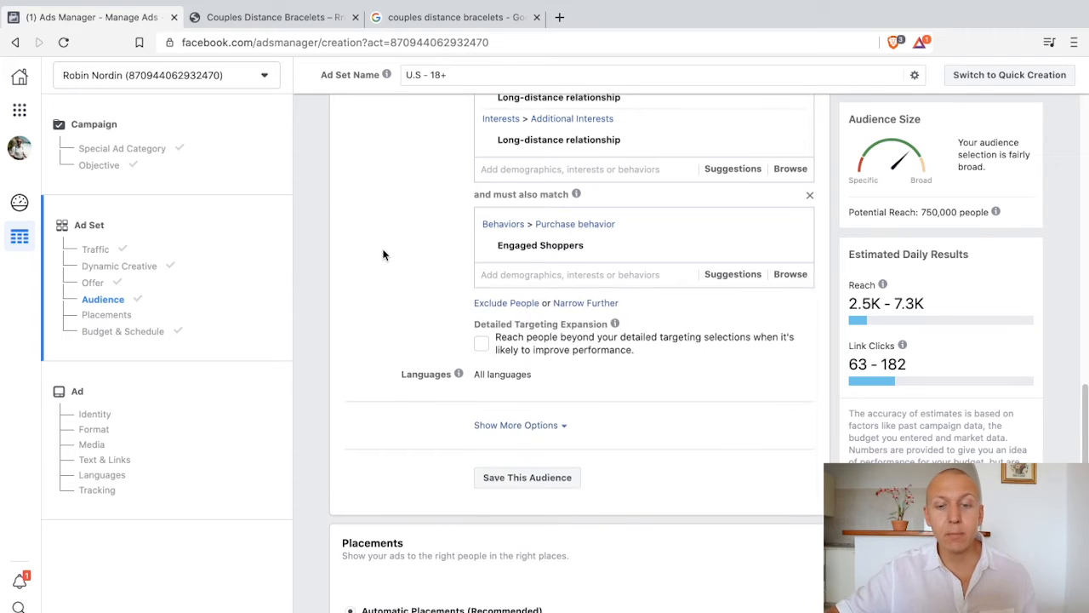
- Narrow the audience further with a second must-also-match condition containing the Online shopping interest
{"action": "scroll", "coordinate": [391, 247], "scroll_direction": "up", "scroll_amount": 1}
{"action": "mouse_move", "coordinate": [590, 116]}
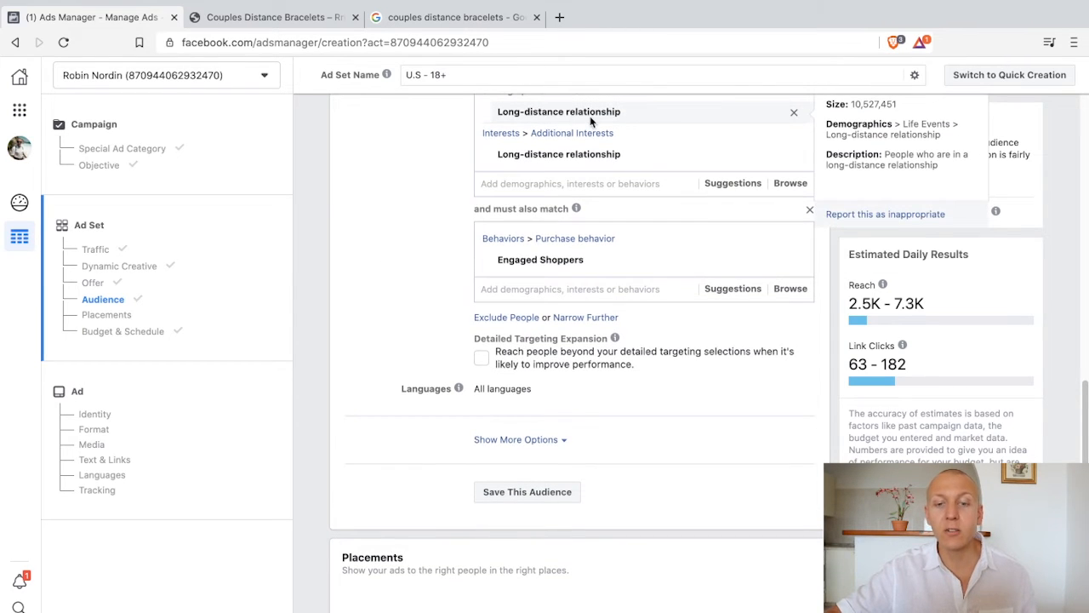
{"action": "mouse_move", "coordinate": [521, 262]}
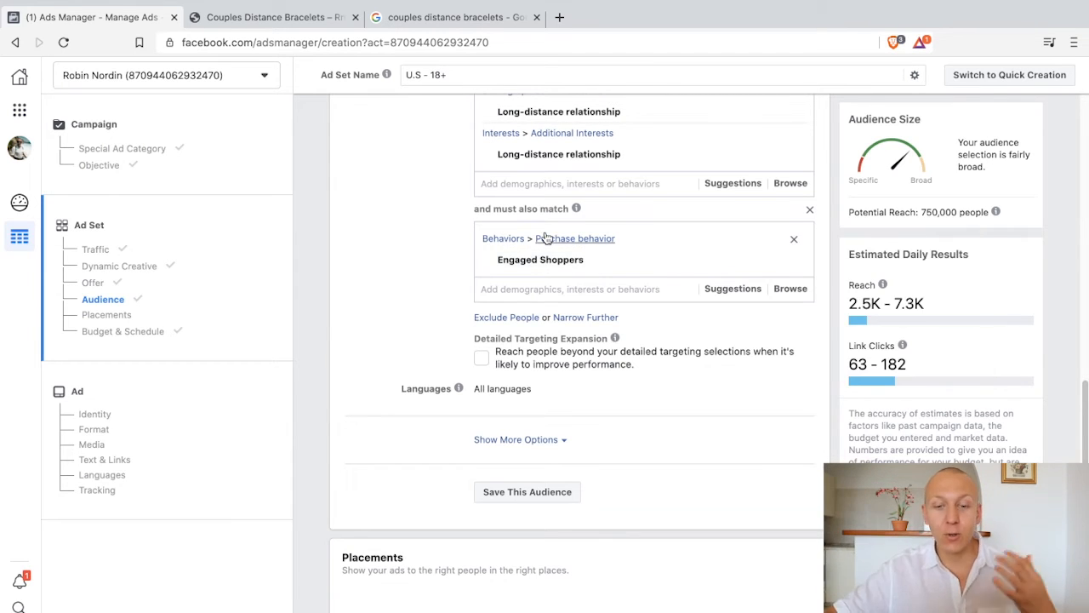
{"action": "left_click", "coordinate": [586, 317]}
{"action": "left_click", "coordinate": [533, 337]}
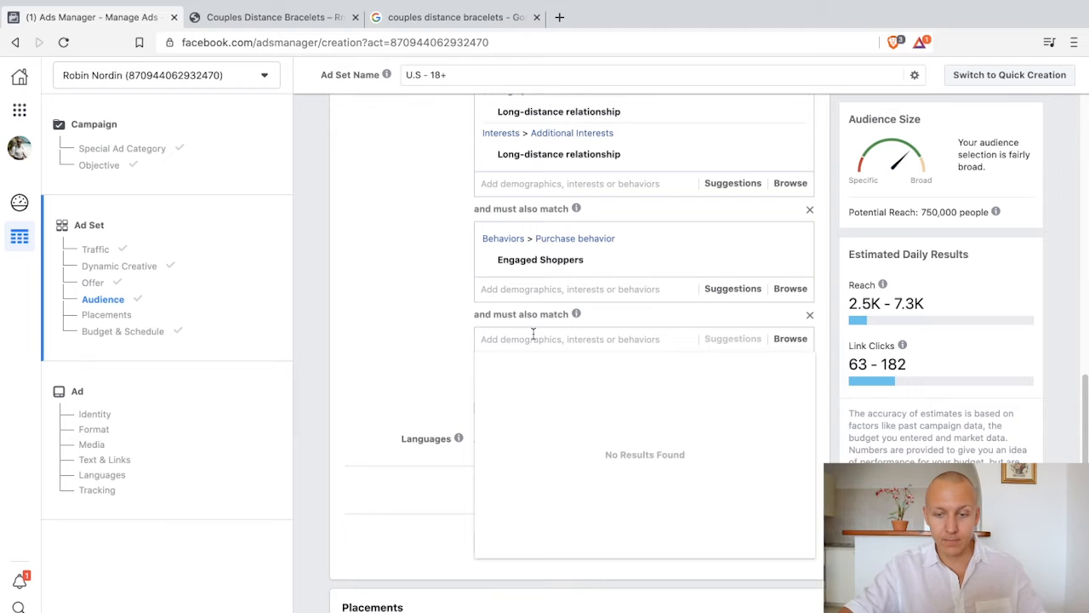
{"action": "type", "text": "online shopping"}
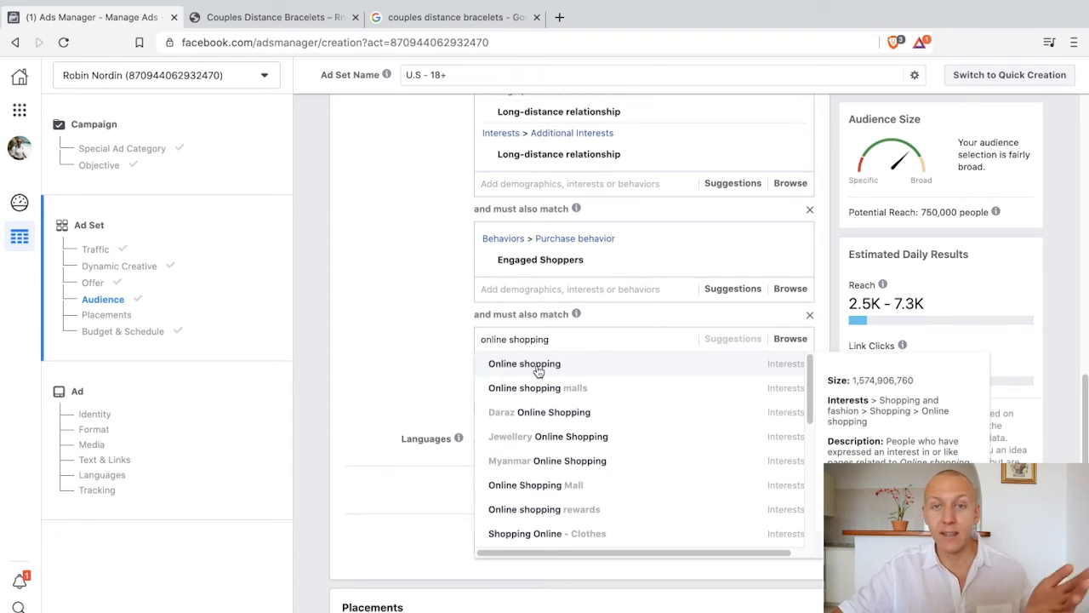
{"action": "left_click", "coordinate": [539, 371]}
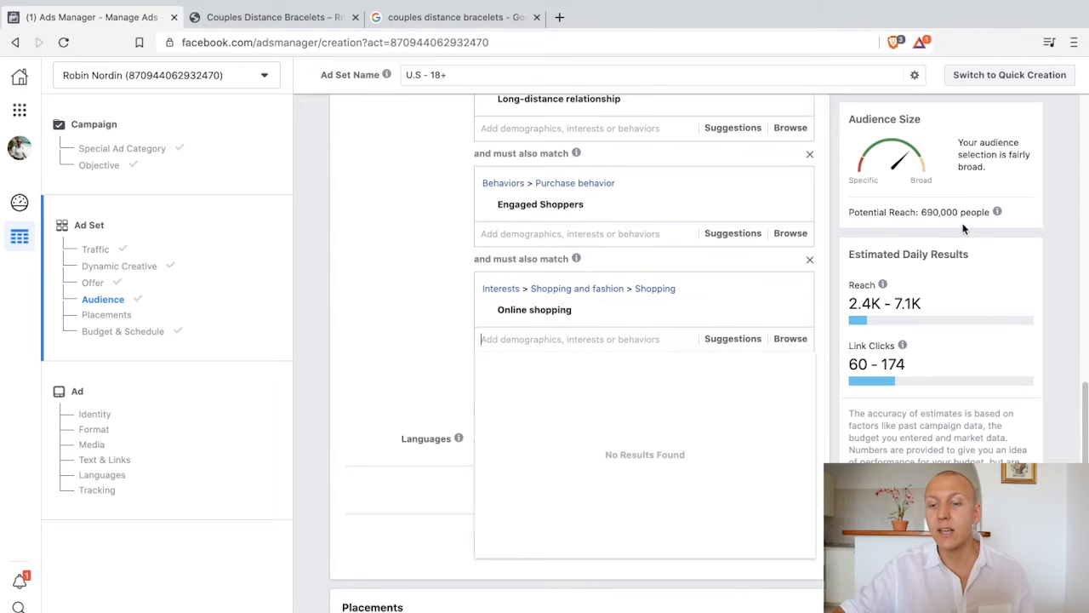
{"action": "left_click", "coordinate": [397, 329]}
{"action": "mouse_move", "coordinate": [534, 324]}
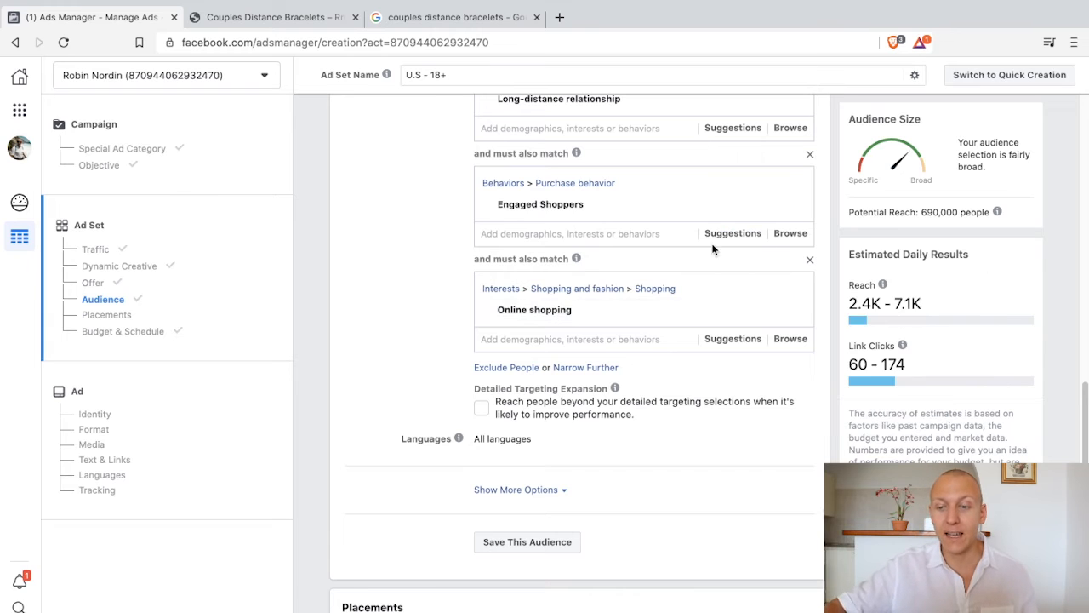
- Add an exclusion to the detailed targeting for people who match the Marriage interest under Family and relationships
{"action": "scroll", "coordinate": [404, 319], "scroll_direction": "up", "scroll_amount": 1}
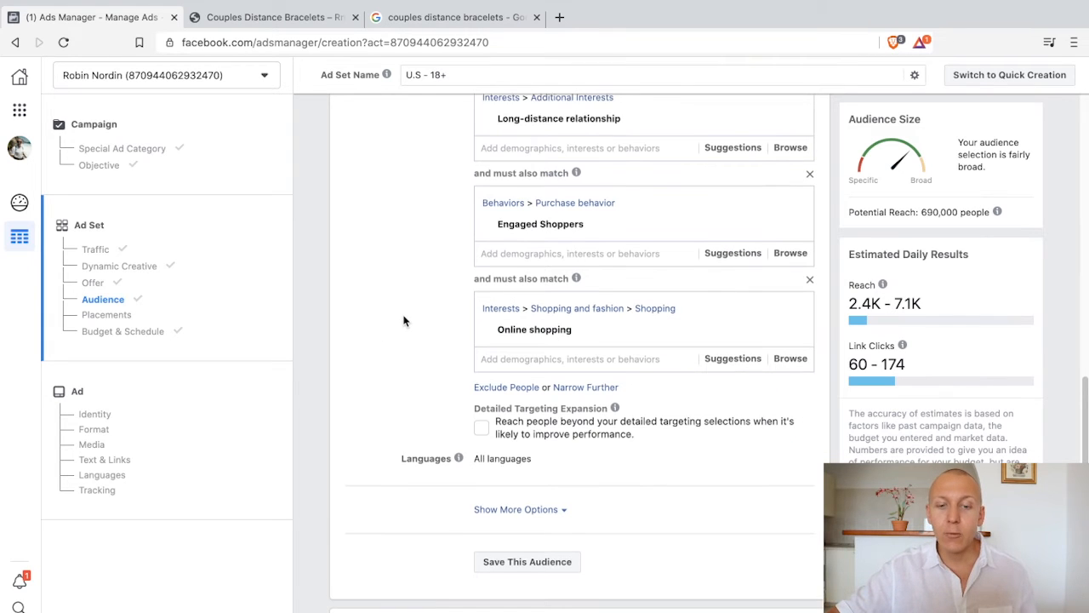
{"action": "scroll", "coordinate": [403, 320], "scroll_direction": "up", "scroll_amount": 2}
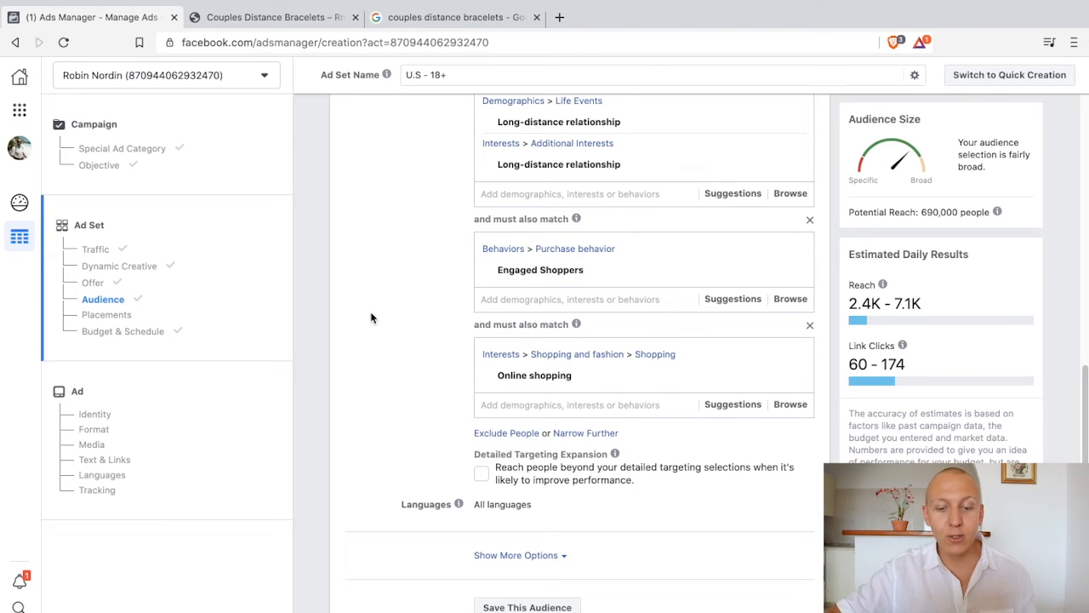
{"action": "left_click", "coordinate": [498, 434]}
{"action": "scroll", "coordinate": [501, 439], "scroll_direction": "down", "scroll_amount": 5}
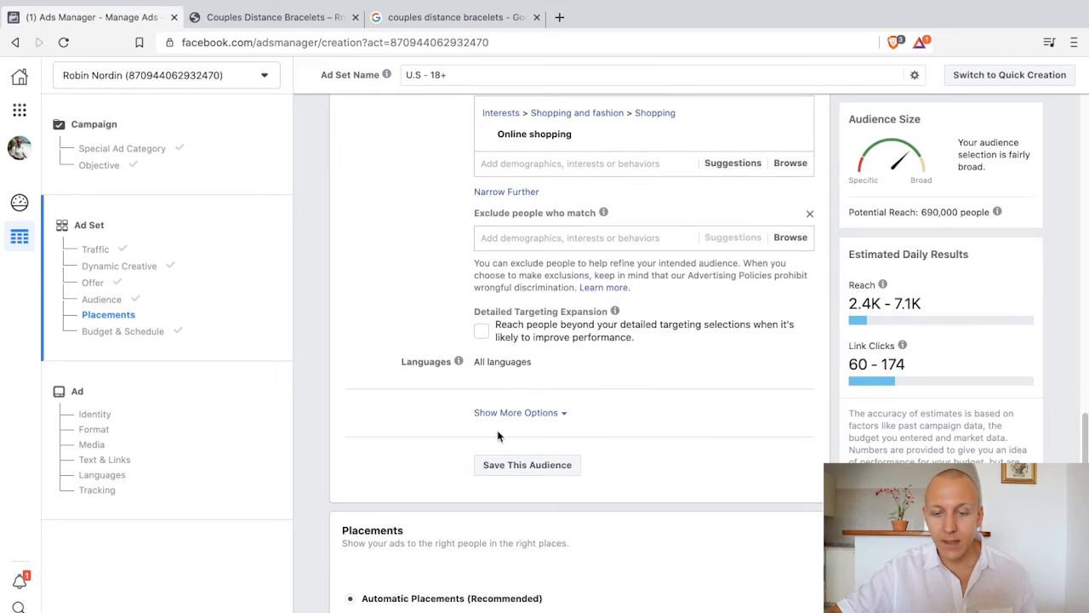
{"action": "left_click", "coordinate": [549, 240]}
{"action": "type", "text": "m"}
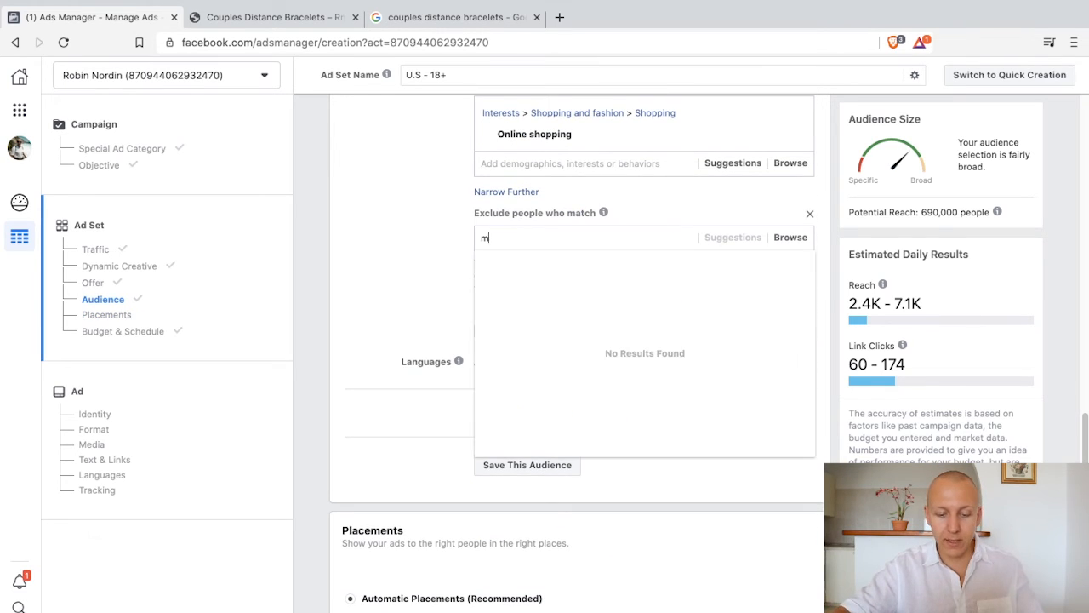
{"action": "type", "text": "arried"}
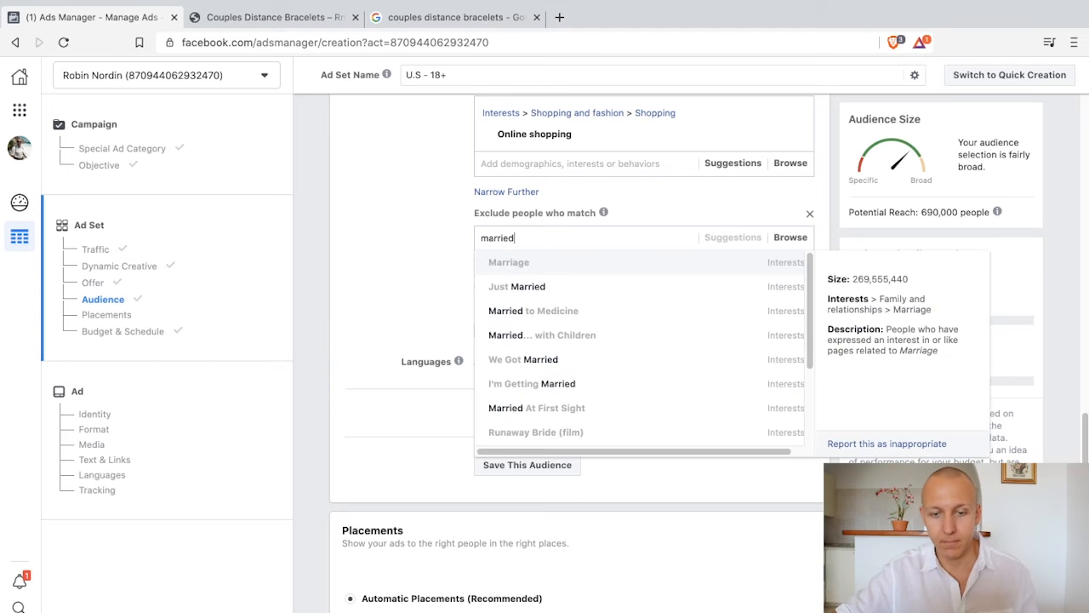
{"action": "left_click", "coordinate": [540, 263]}
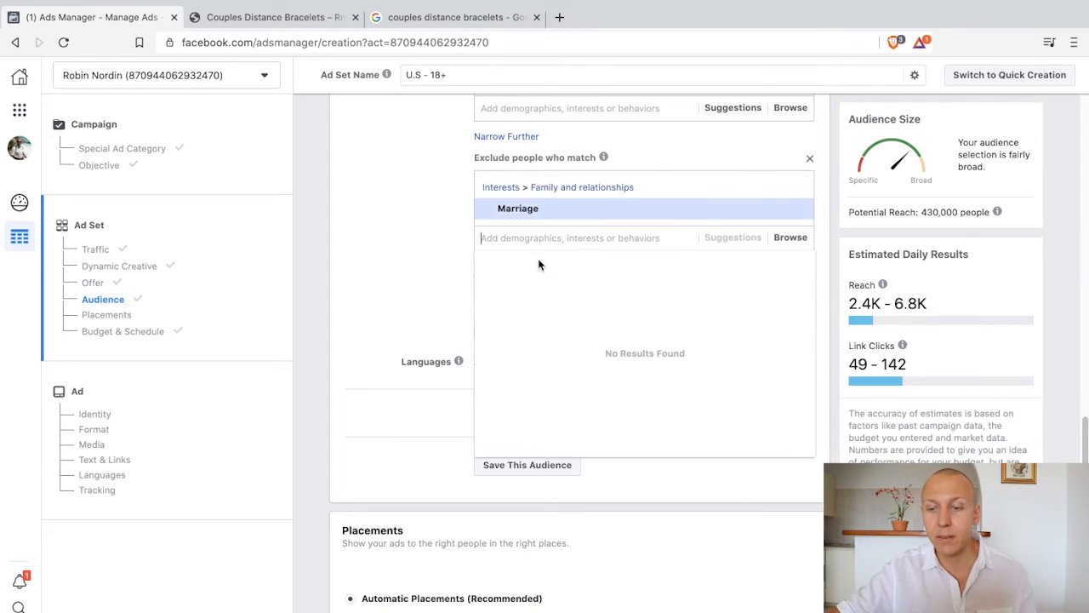
{"action": "left_click", "coordinate": [382, 220]}
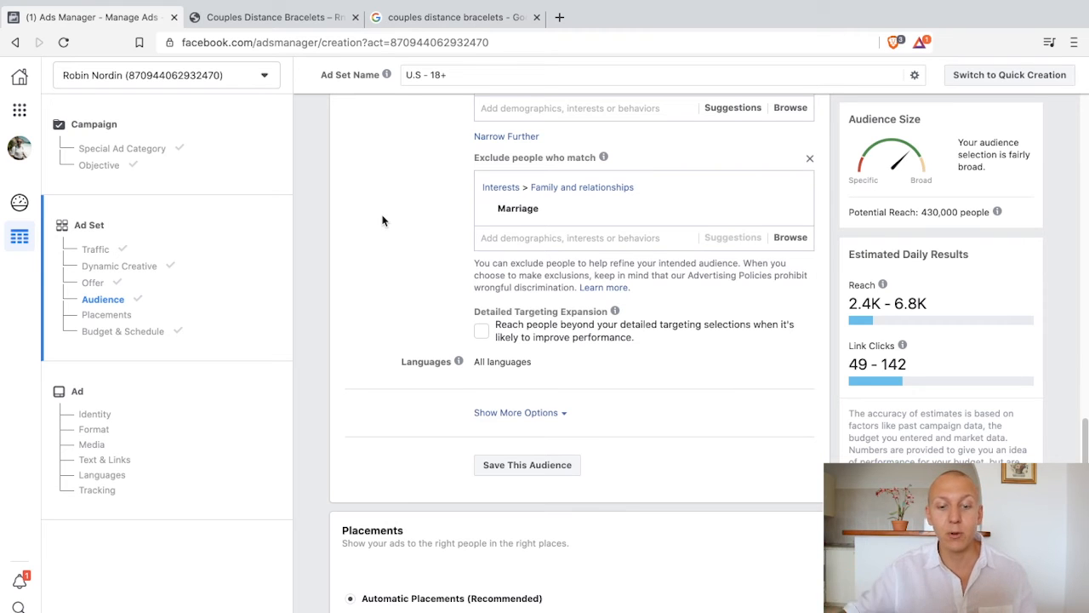
- Review the included, must-also-match and excluded detailed targeting entries, and check the audience's potential reach
{"action": "scroll", "coordinate": [372, 256], "scroll_direction": "up", "scroll_amount": 3}
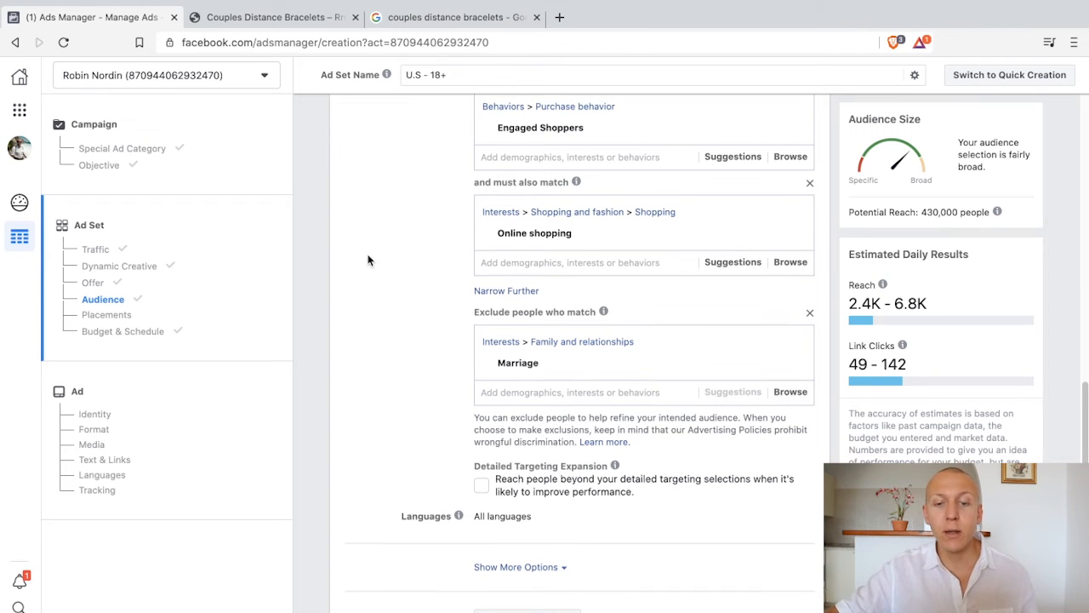
{"action": "scroll", "coordinate": [368, 260], "scroll_direction": "up", "scroll_amount": 1}
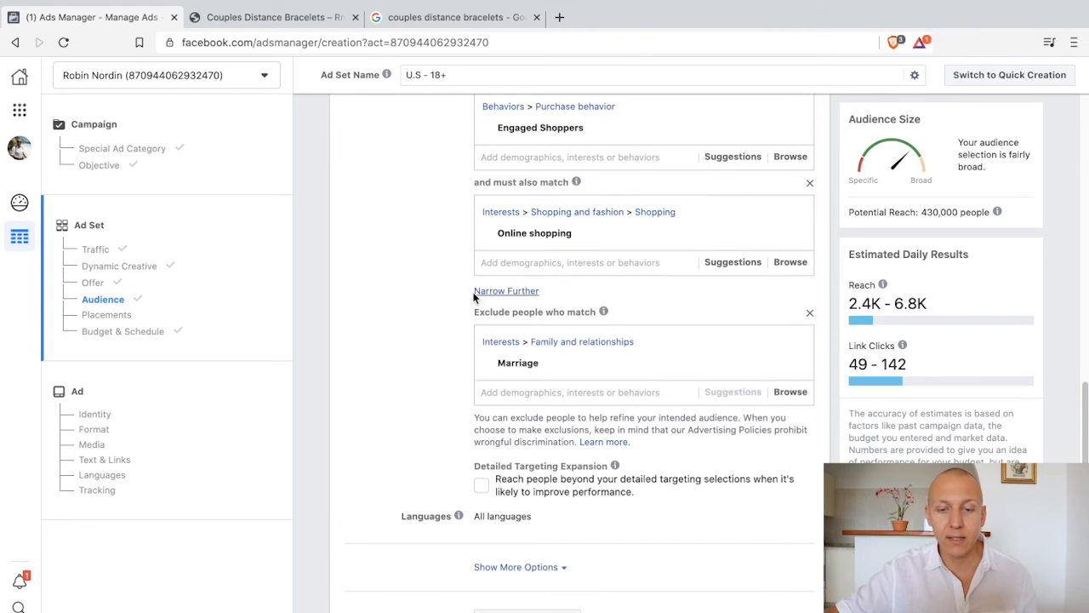
{"action": "scroll", "coordinate": [471, 298], "scroll_direction": "up", "scroll_amount": 2}
{"action": "mouse_move", "coordinate": [560, 193]}
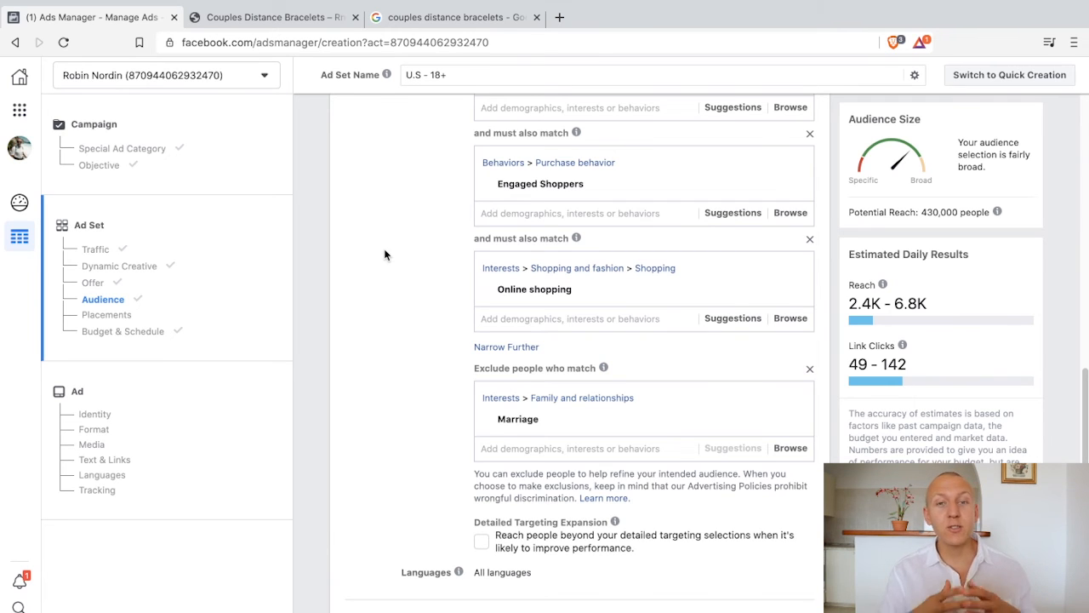
{"action": "scroll", "coordinate": [382, 275], "scroll_direction": "up", "scroll_amount": 3}
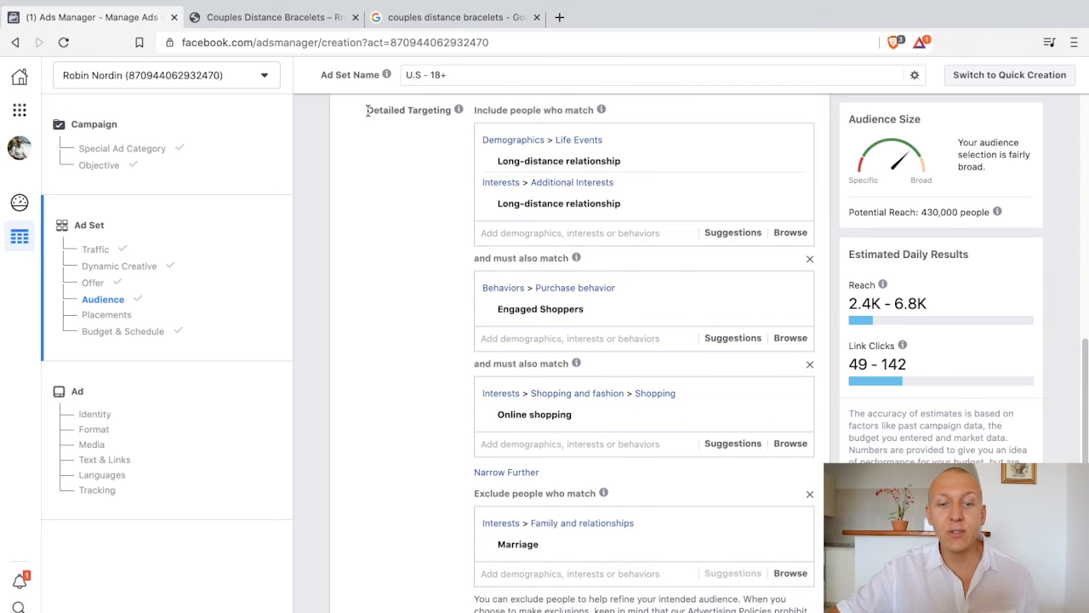
{"action": "mouse_move", "coordinate": [446, 113]}
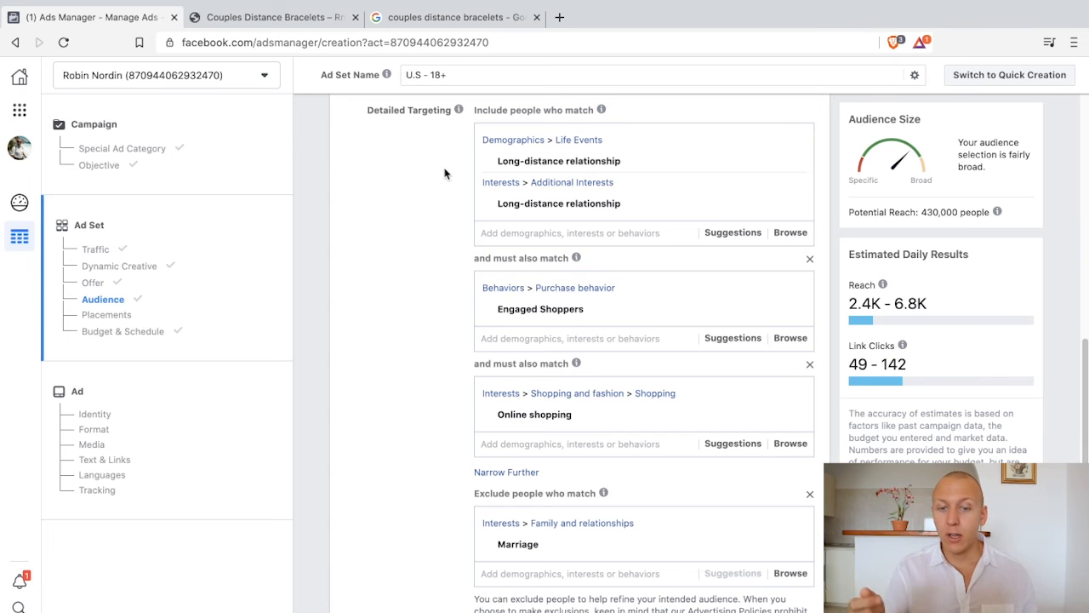
{"action": "mouse_move", "coordinate": [528, 158]}
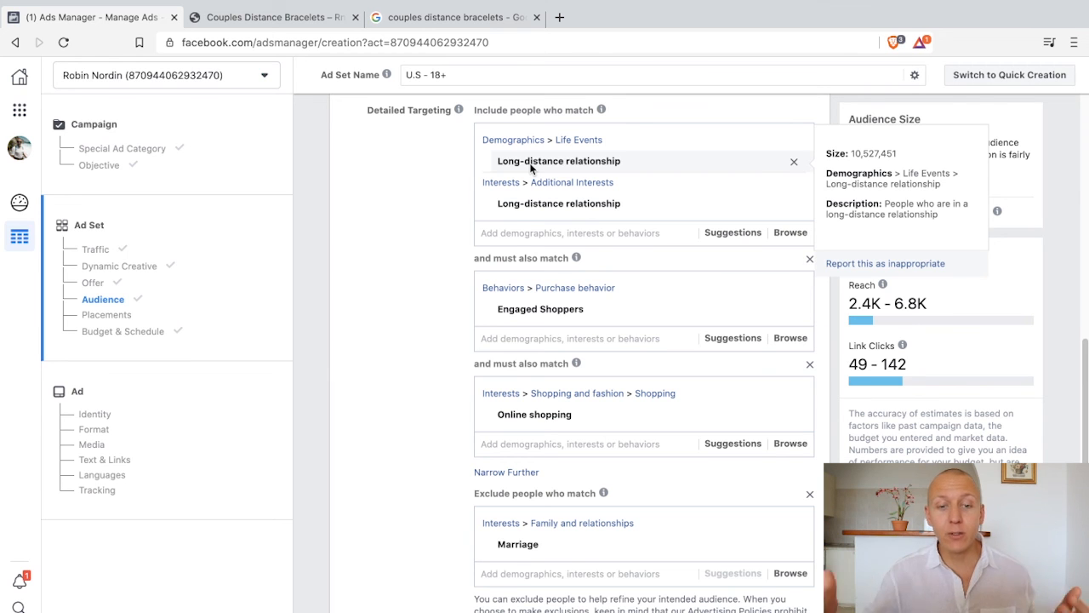
{"action": "scroll", "coordinate": [387, 255], "scroll_direction": "down", "scroll_amount": 2}
{"action": "scroll", "coordinate": [383, 255], "scroll_direction": "down", "scroll_amount": 4}
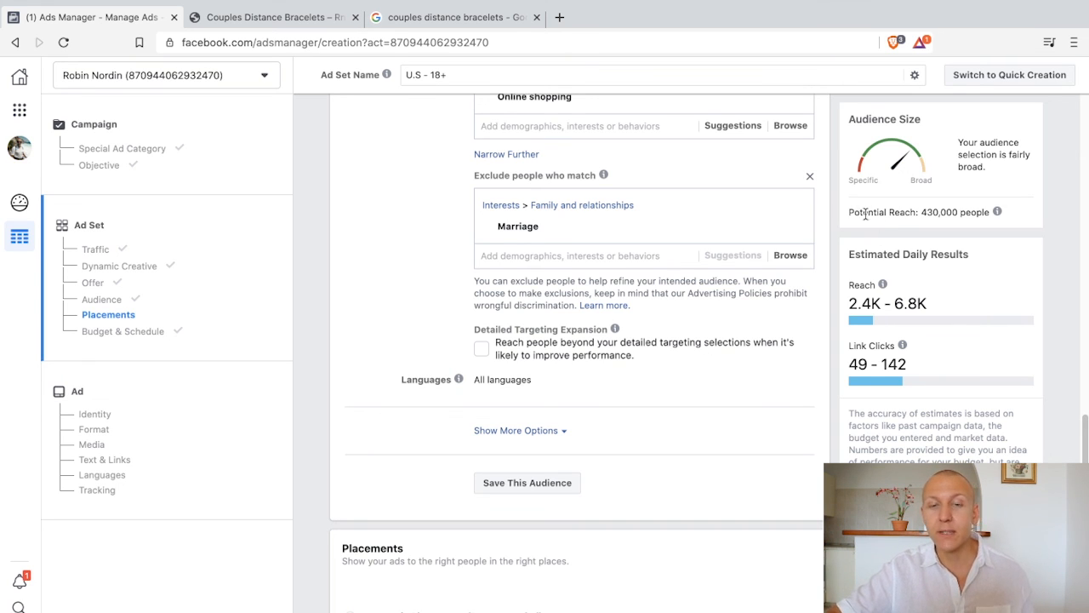
{"action": "left_click_drag", "start_coordinate": [920, 212], "coordinate": [991, 213]}
{"action": "left_click", "coordinate": [954, 211]}
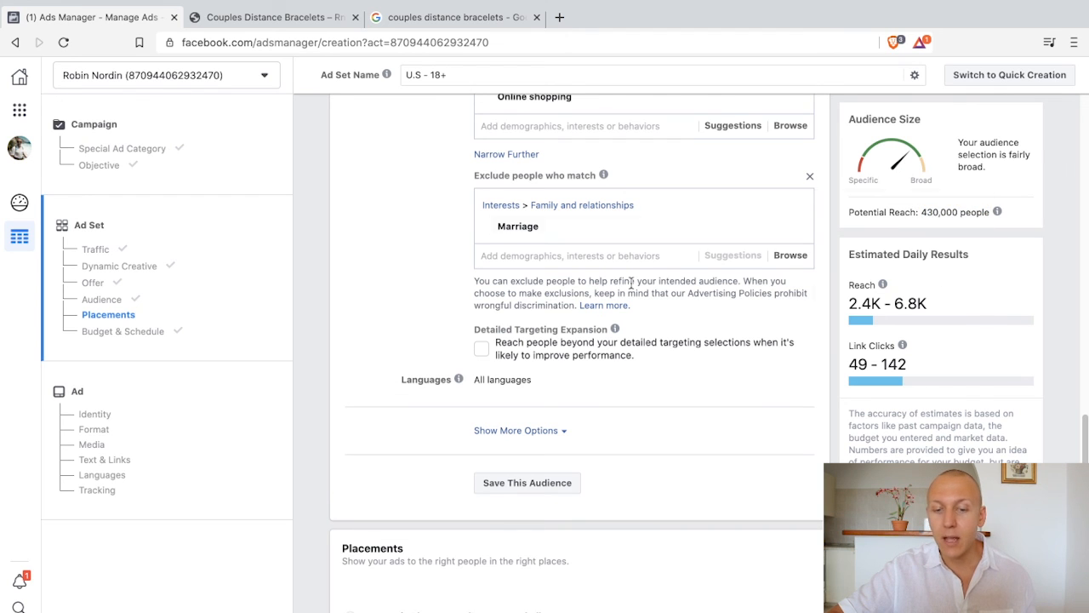
- Turn on Detailed Targeting Expansion to compare the audience's potential reach, and turn it off again
{"action": "left_click", "coordinate": [482, 348]}
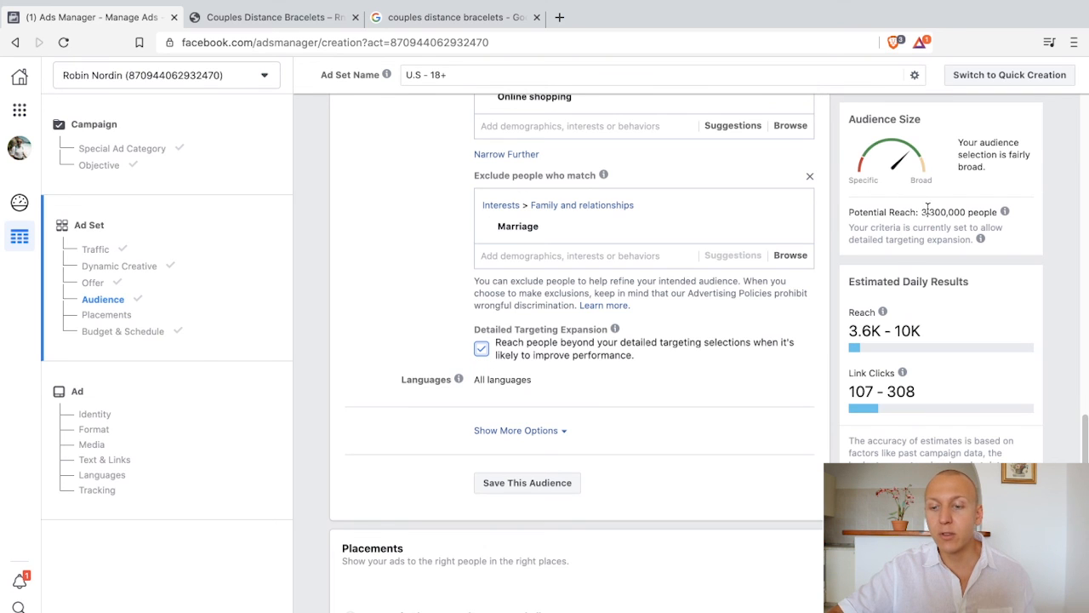
{"action": "left_click", "coordinate": [482, 350]}
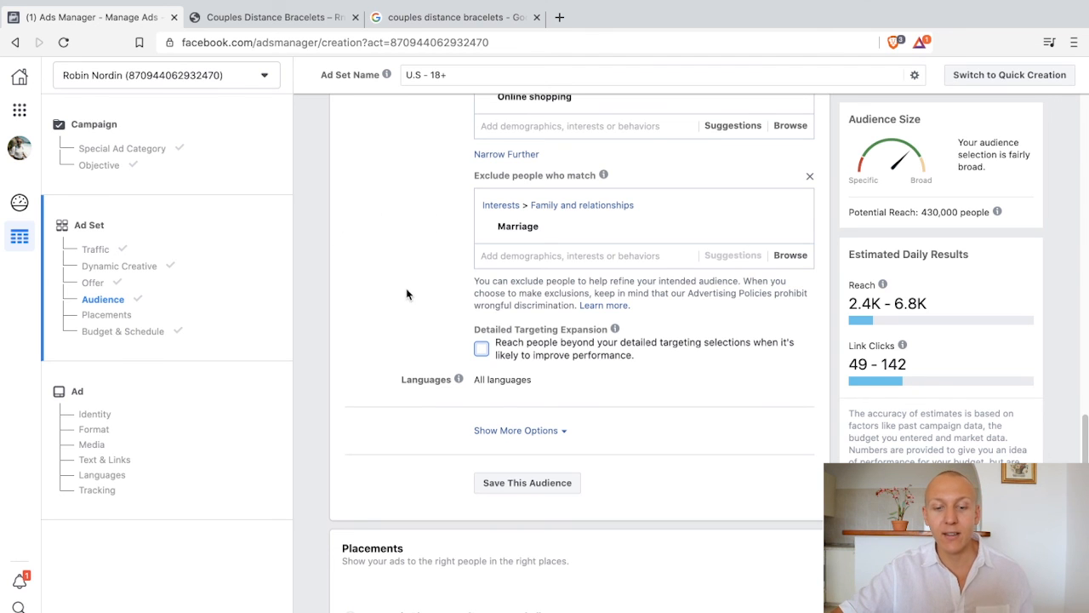
{"action": "scroll", "coordinate": [406, 294], "scroll_direction": "down", "scroll_amount": 1}
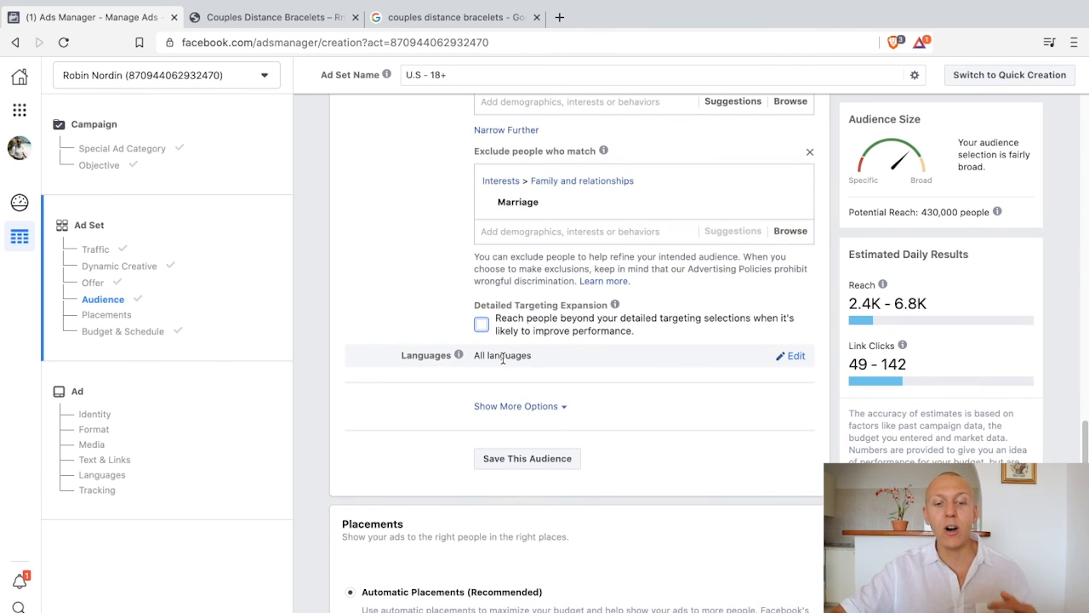